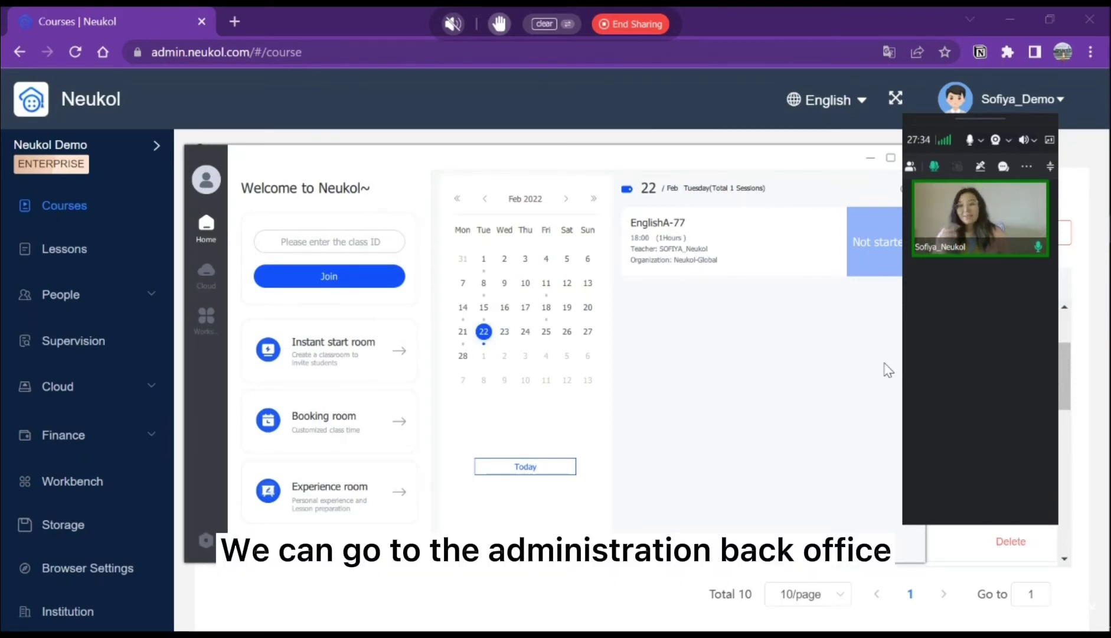
# - Switch to the Neukol admin courses page and start adding a course named EnglishA1
pyautogui.hotkey('alt', 'Tab')
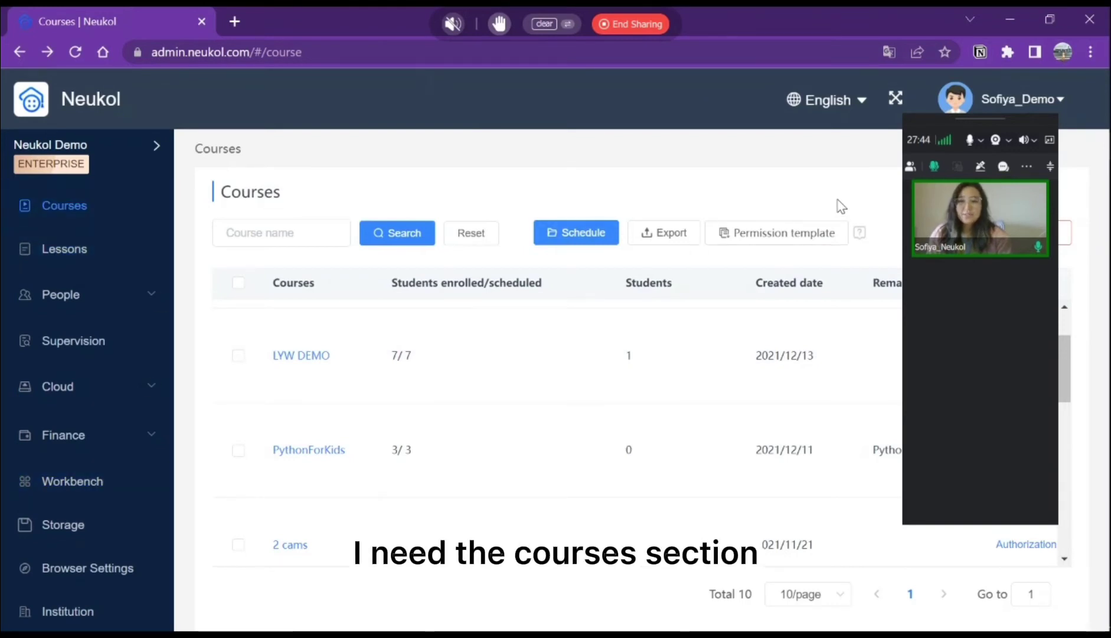
pyautogui.moveTo(971, 218); pyautogui.dragTo(90, 281)
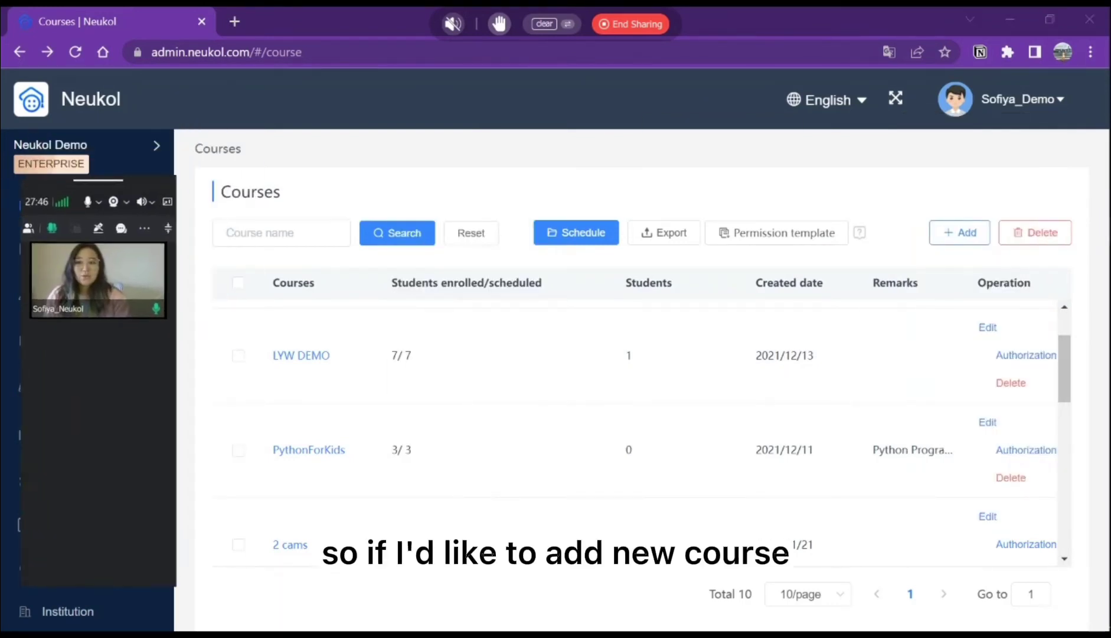
pyautogui.click(975, 238)
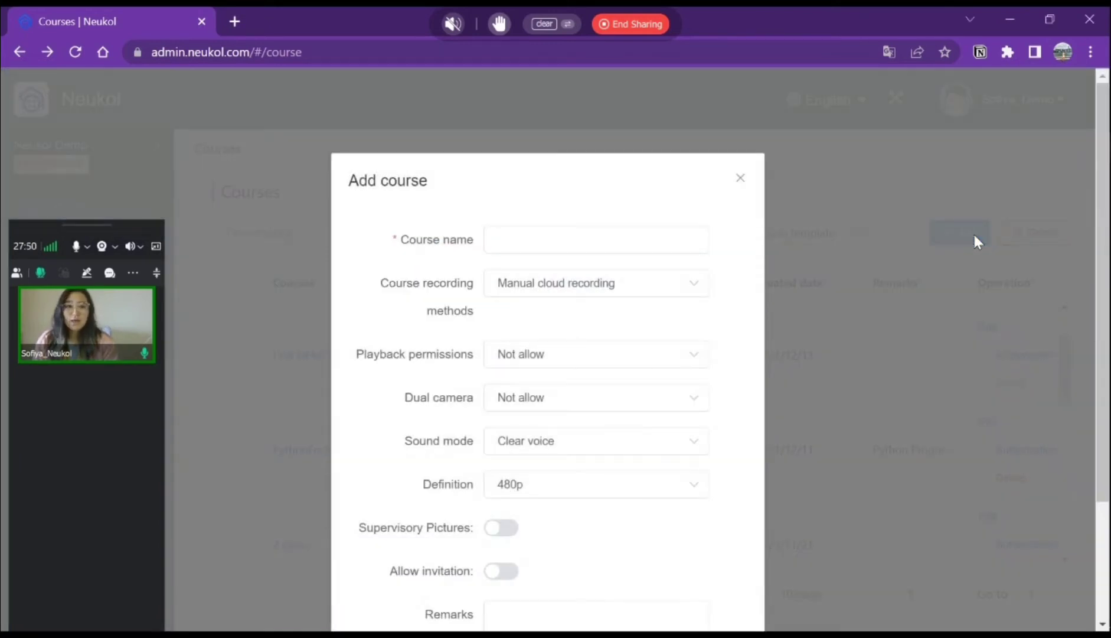
pyautogui.click(570, 247)
pyautogui.write('EnglishA')
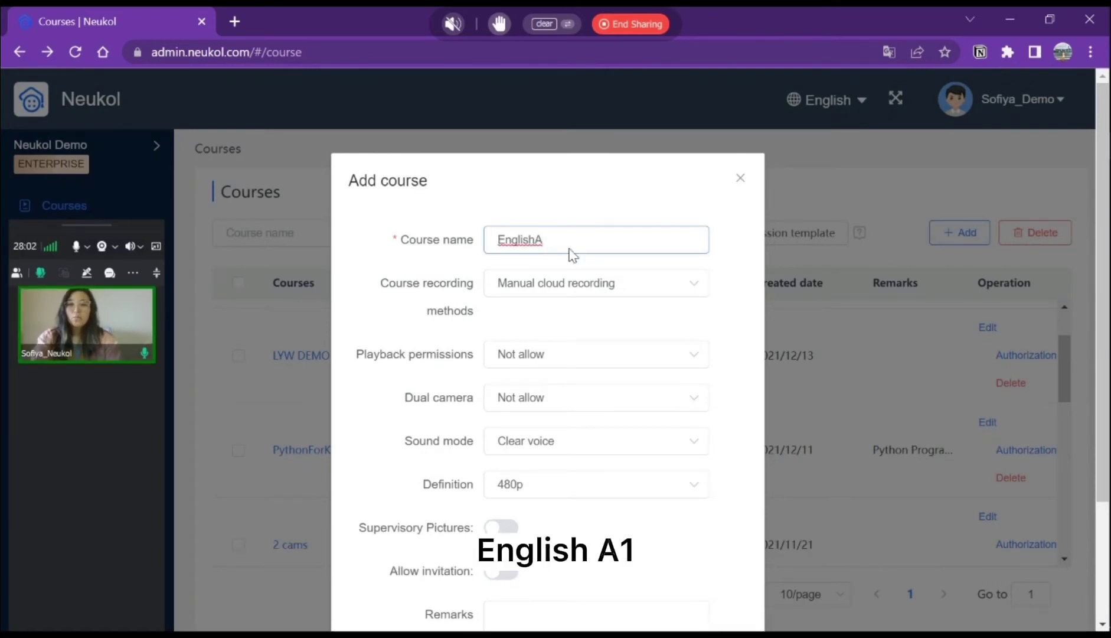
pyautogui.write('!')
pyautogui.press('BackSpace')
pyautogui.write('1')
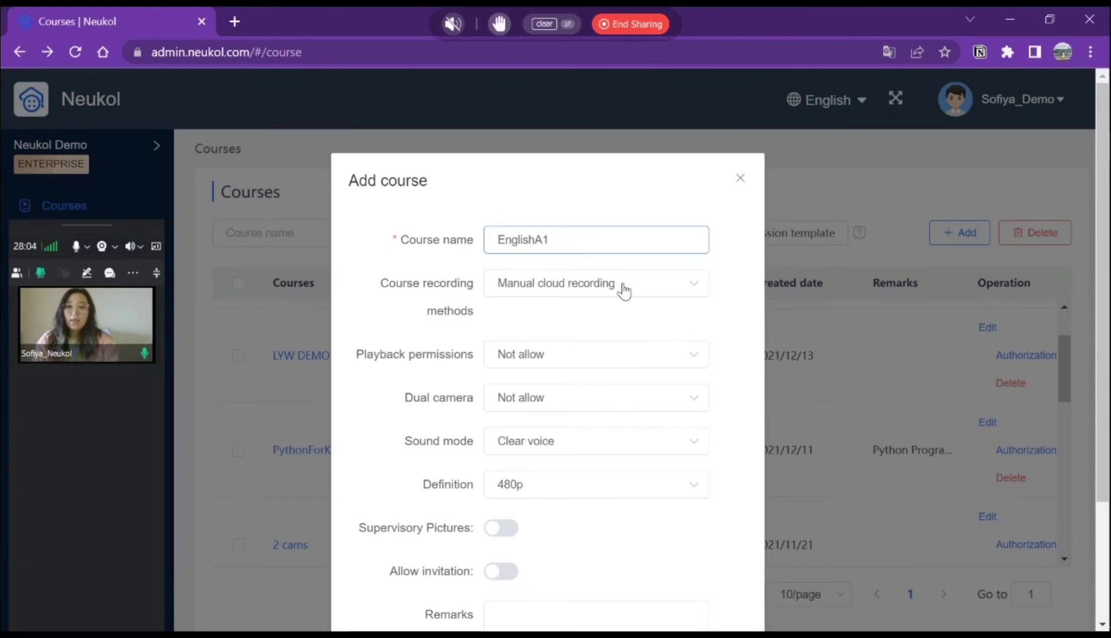
# - Set the course recording method to Automatic cloud recording and the playback permissions to Allow
pyautogui.click(636, 289)
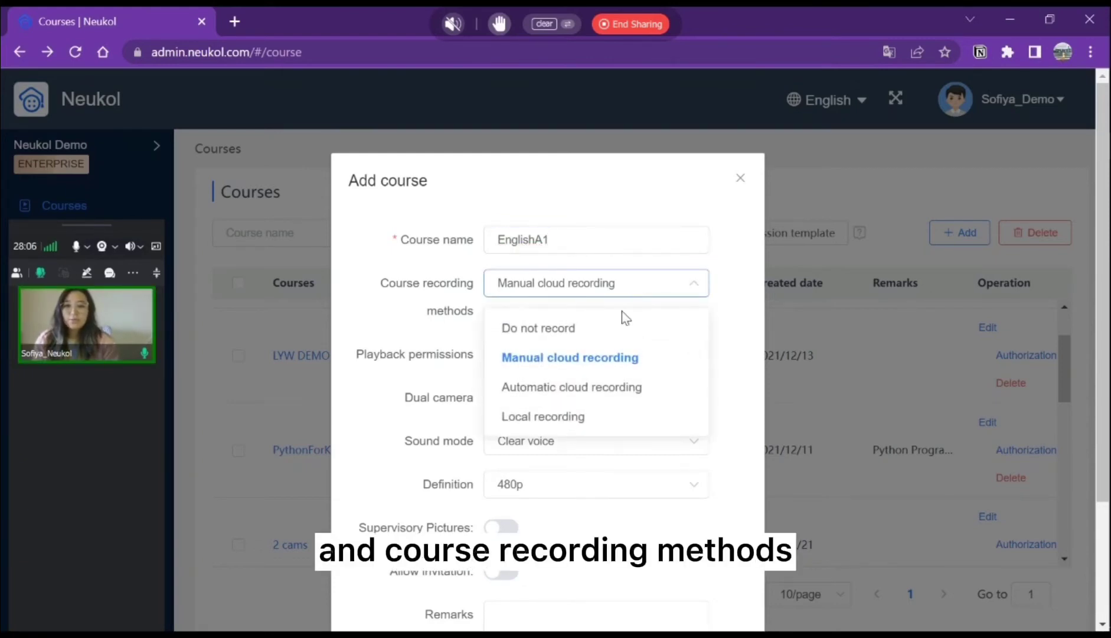
pyautogui.click(576, 388)
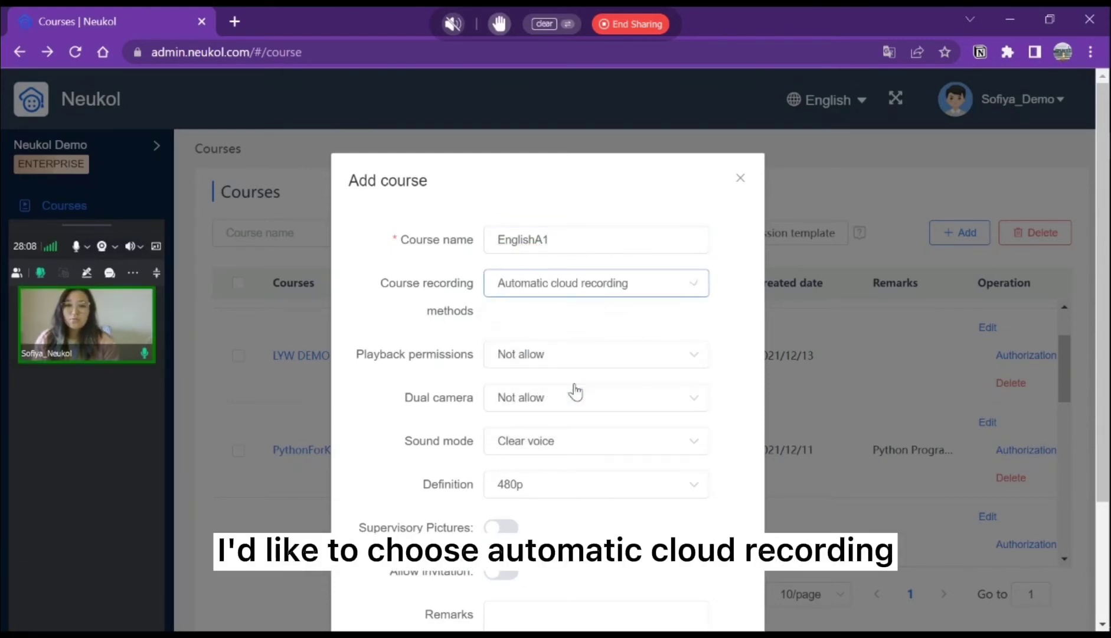
pyautogui.click(648, 360)
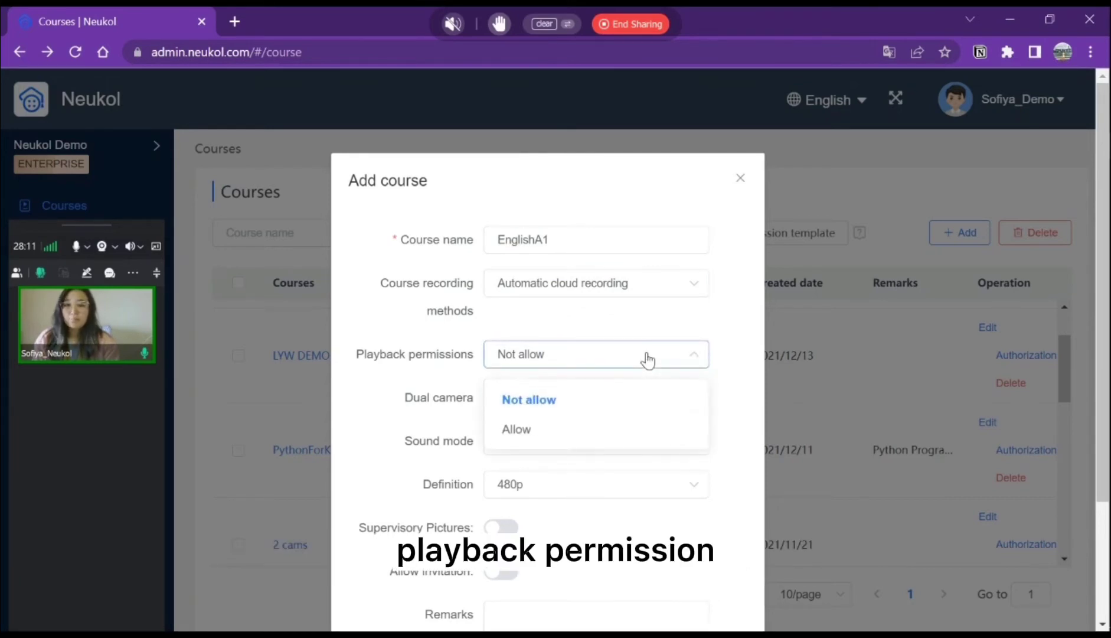
pyautogui.click(518, 434)
# - Choose the Clear voice sound mode and 1080p definition, and enable supervisory pictures and invitations for the course
pyautogui.scroll(-1, 518, 435)
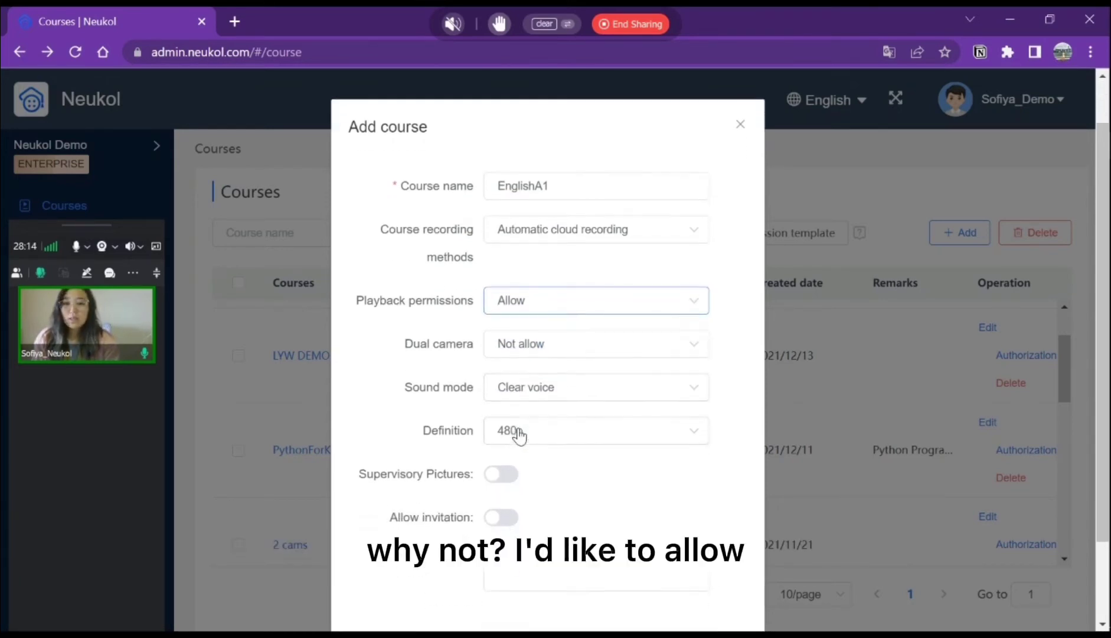
pyautogui.scroll(-1, 586, 390)
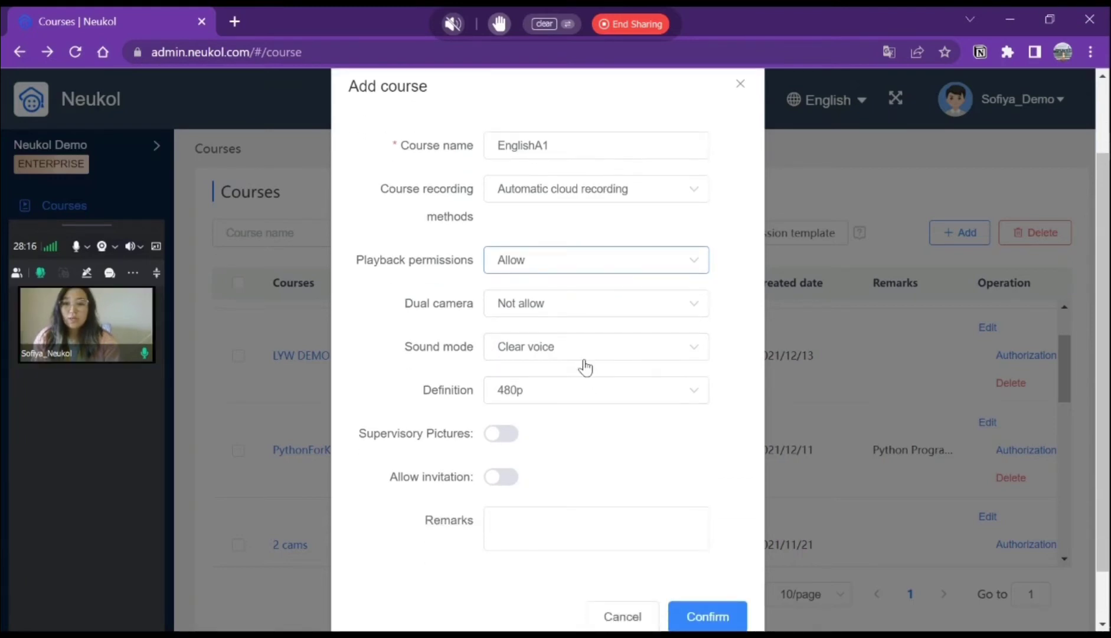
pyautogui.click(581, 361)
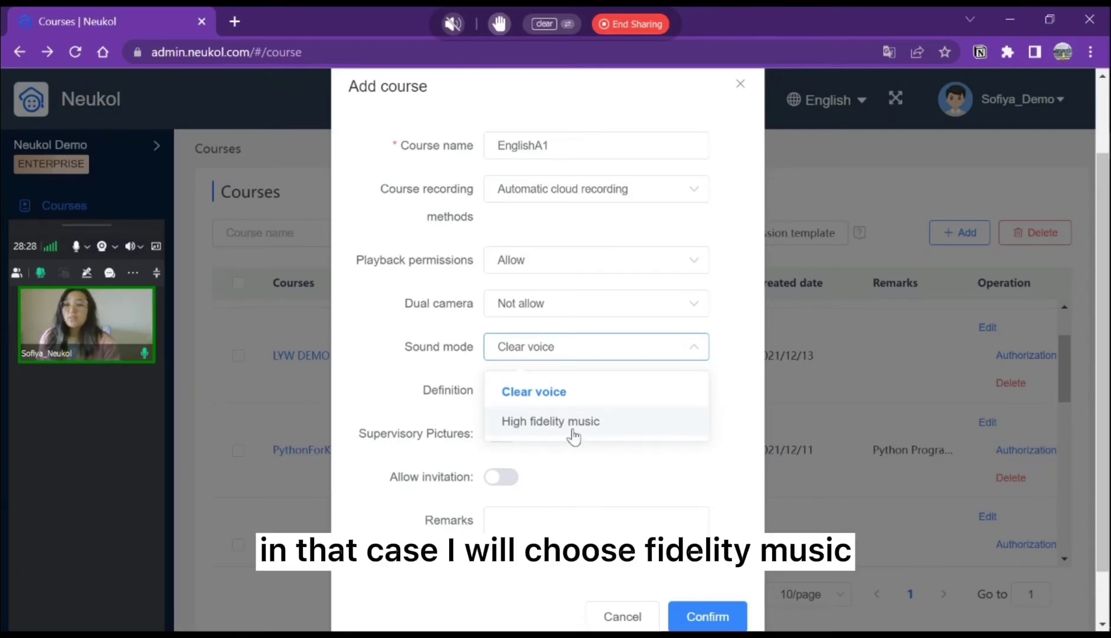
pyautogui.click(574, 402)
pyautogui.click(570, 396)
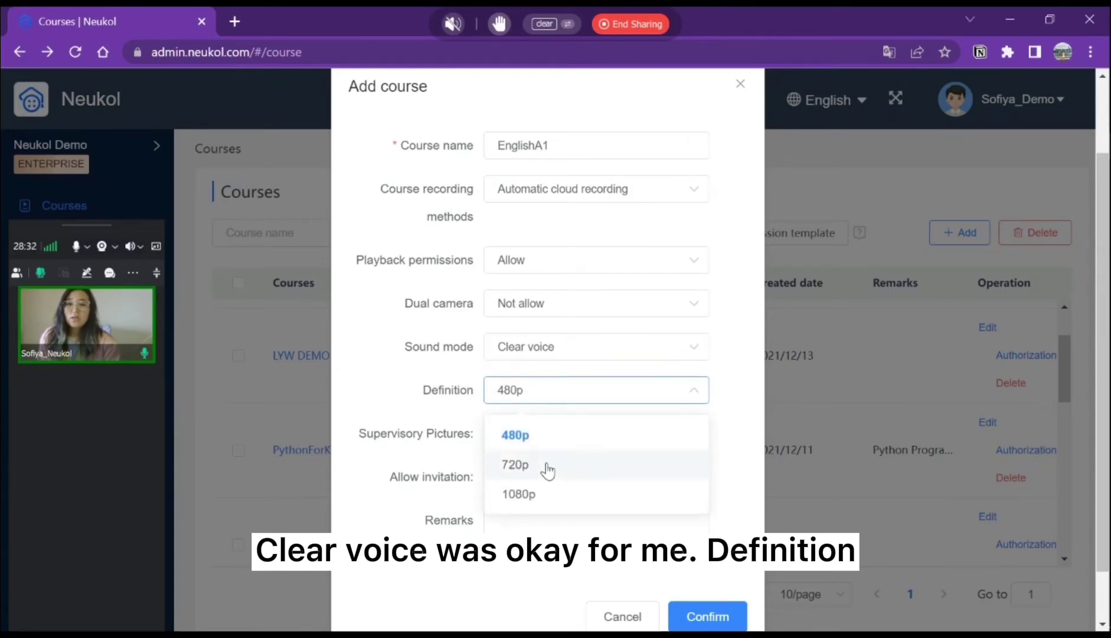
pyautogui.click(535, 496)
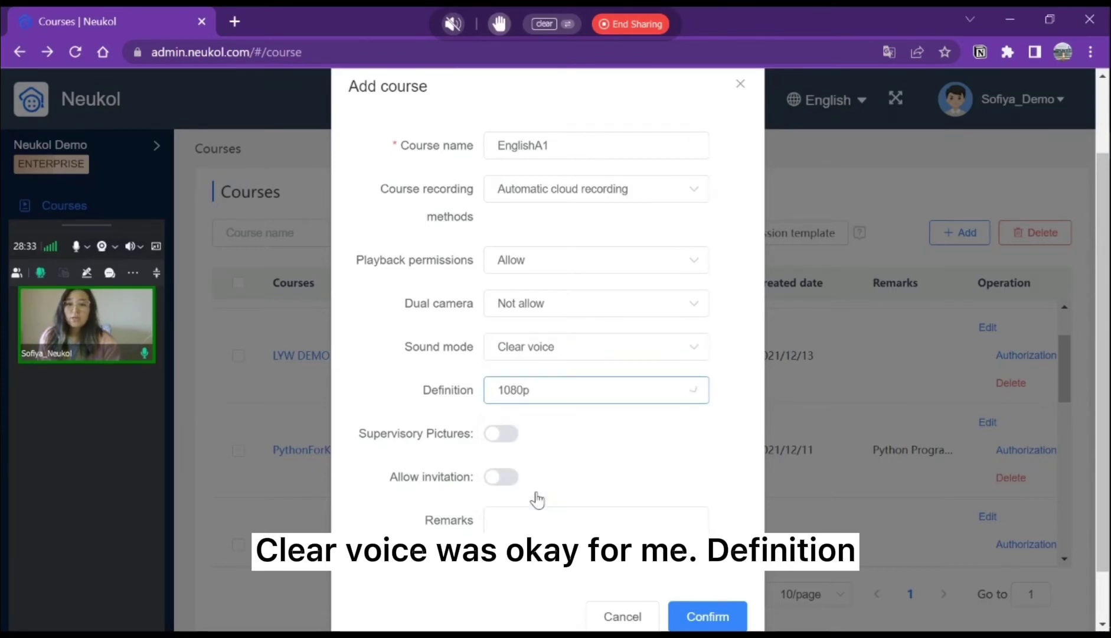
pyautogui.click(494, 437)
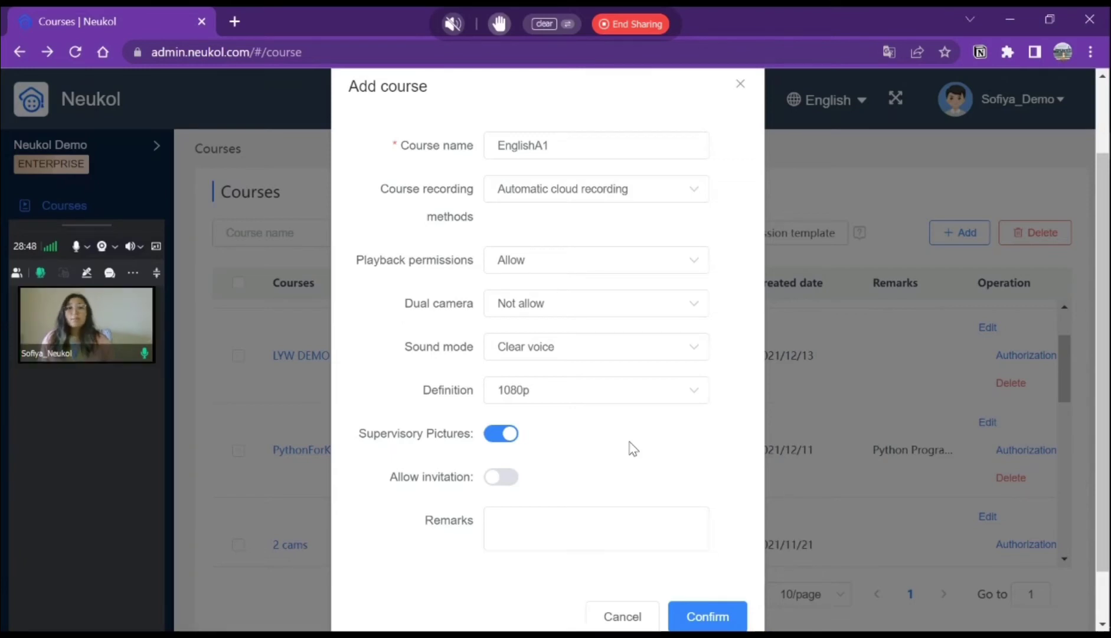
pyautogui.click(492, 484)
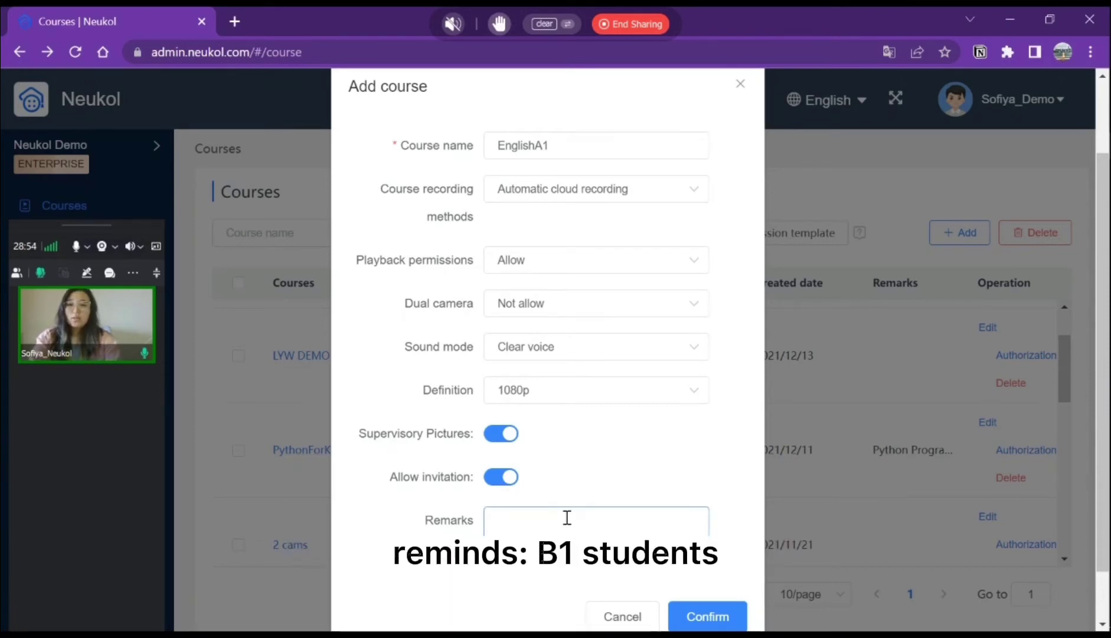
# - Enter "B1 students" as the course remarks and save the new course
pyautogui.write('B1')
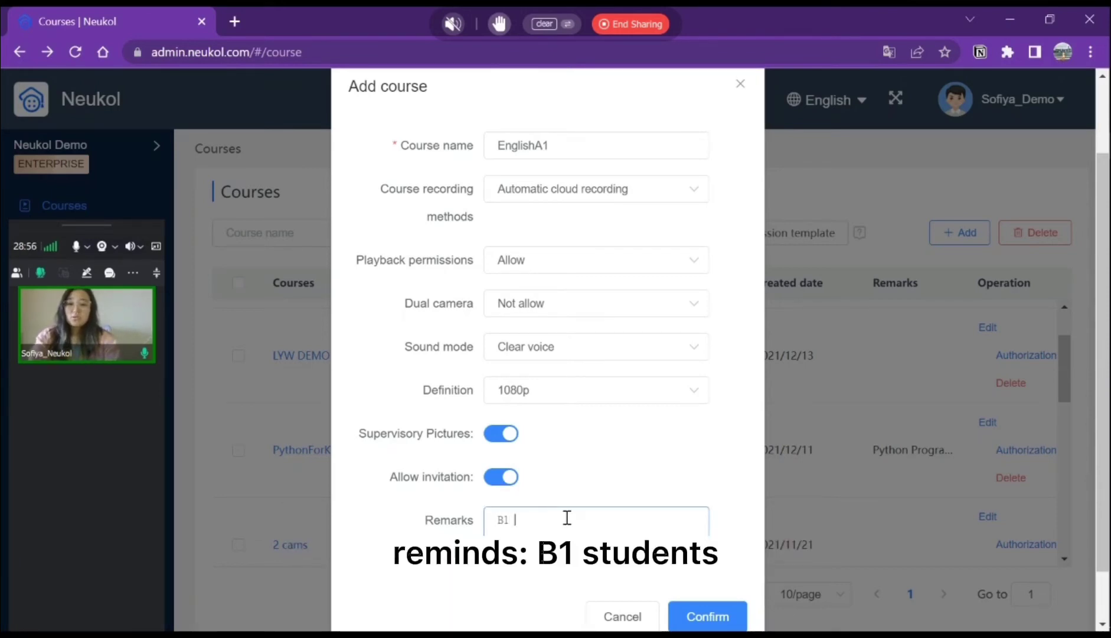
pyautogui.write(' studentd')
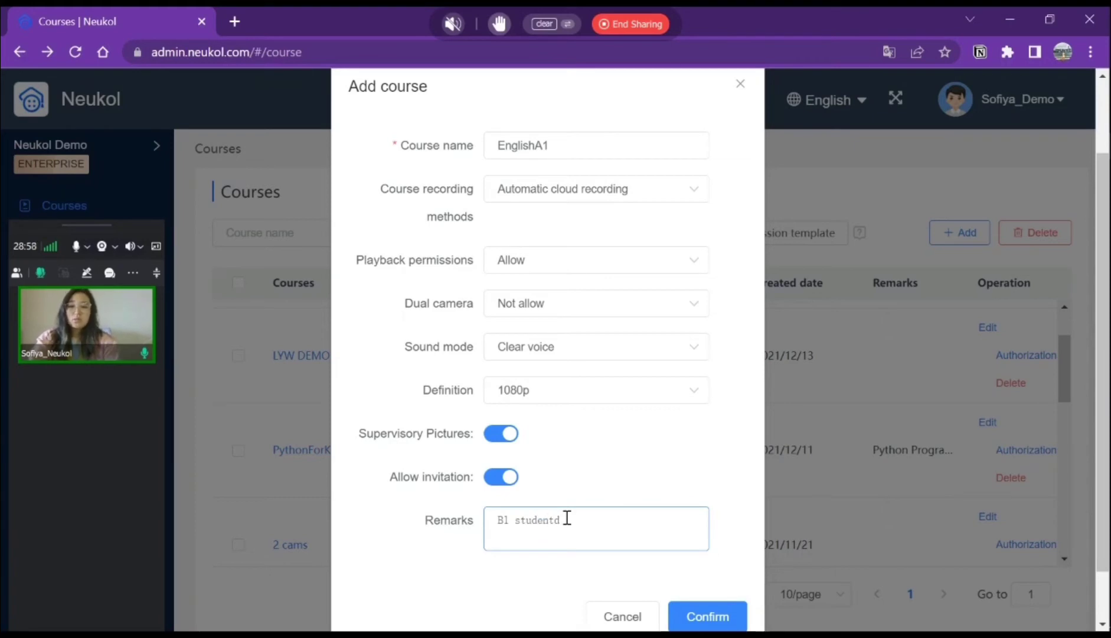
pyautogui.press('BackSpace')
pyautogui.write('s')
pyautogui.click(728, 618)
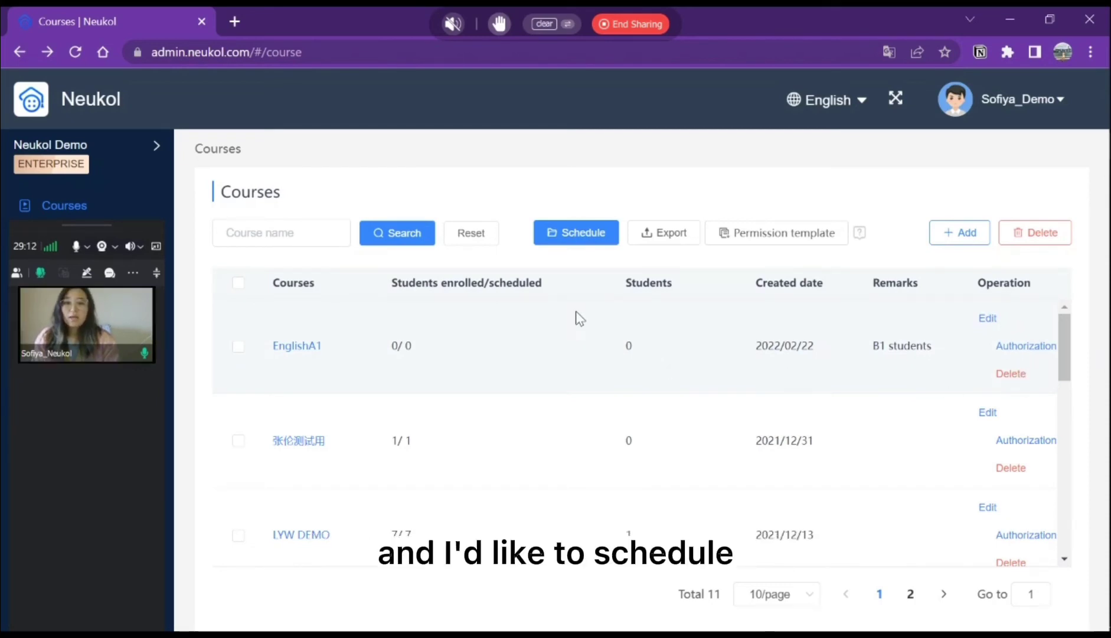
# - Start scheduling lessons and choose EnglishA1 as the course
pyautogui.click(572, 236)
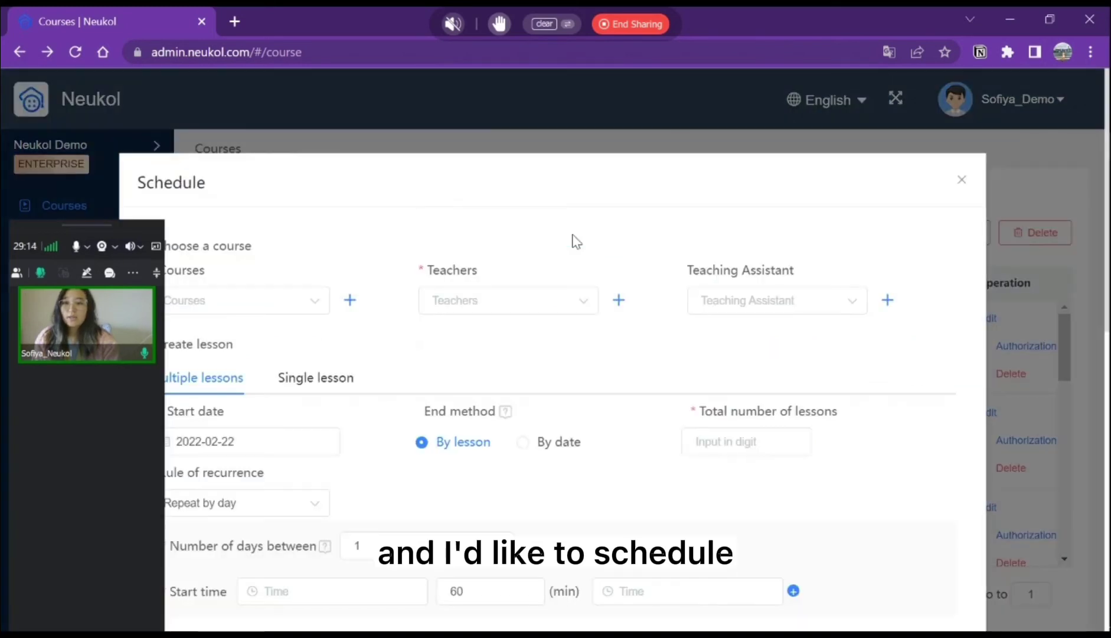
pyautogui.moveTo(87, 225); pyautogui.dragTo(1001, 150)
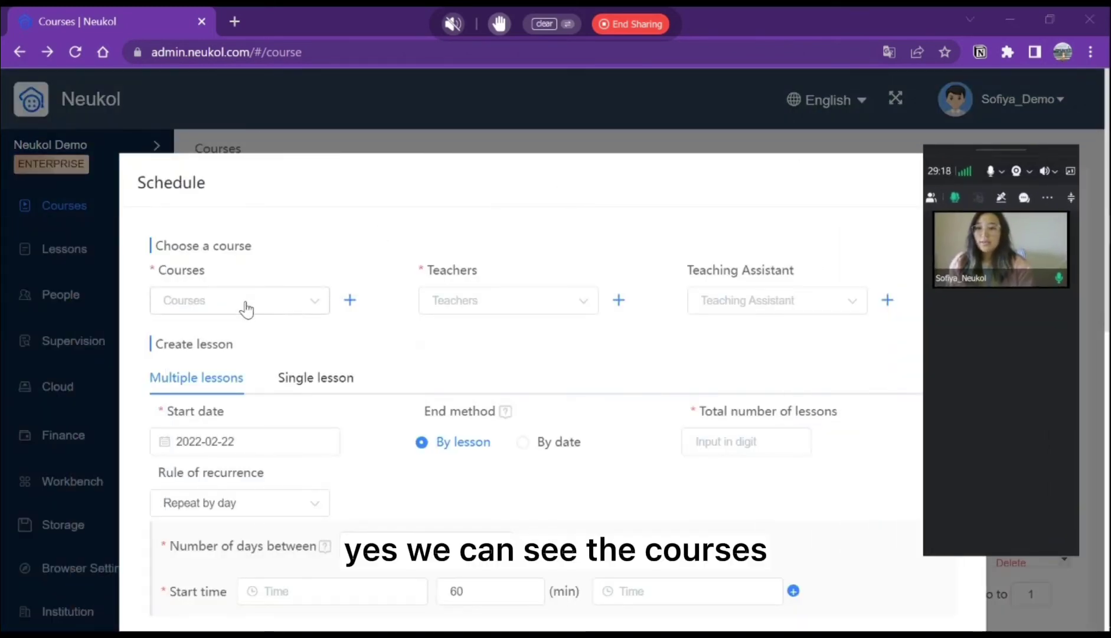
pyautogui.click(210, 311)
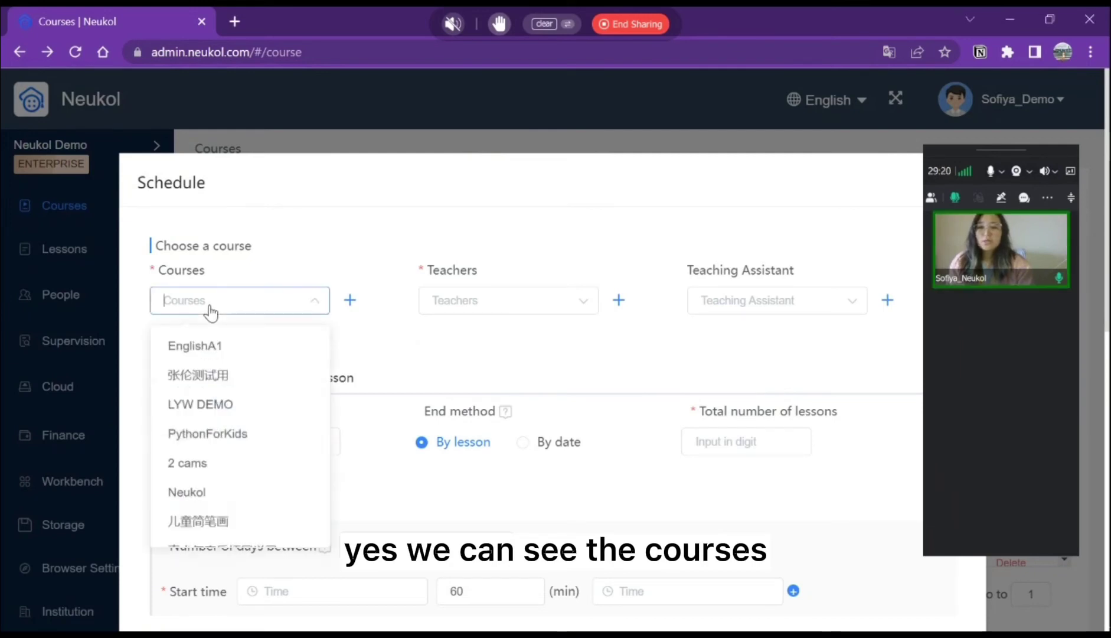
pyautogui.scroll(-3, 211, 309)
pyautogui.click(172, 300)
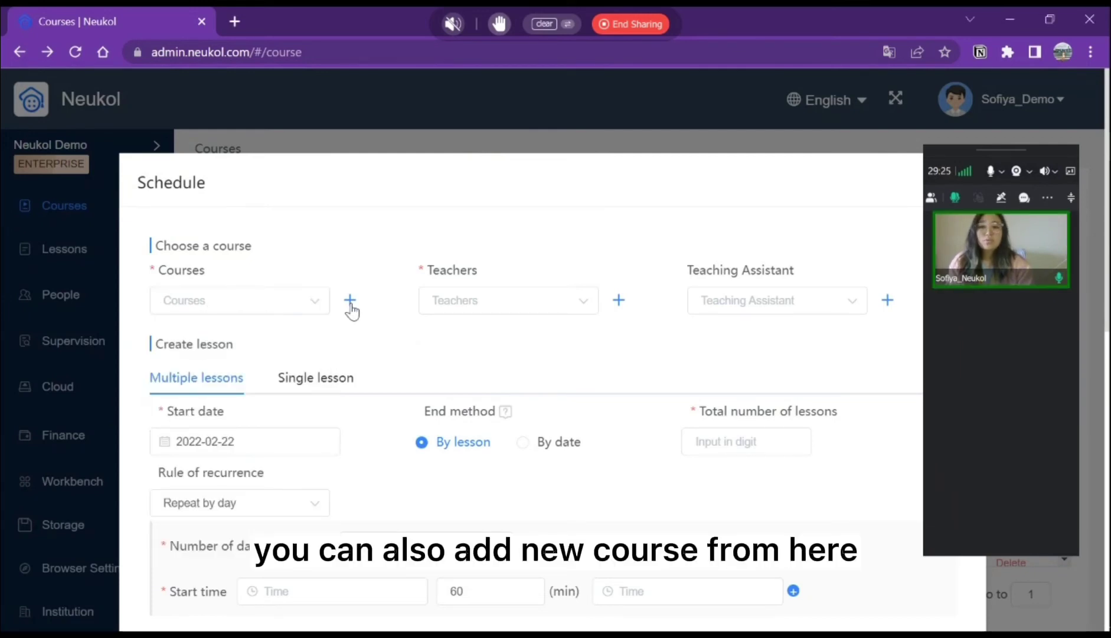
pyautogui.click(298, 306)
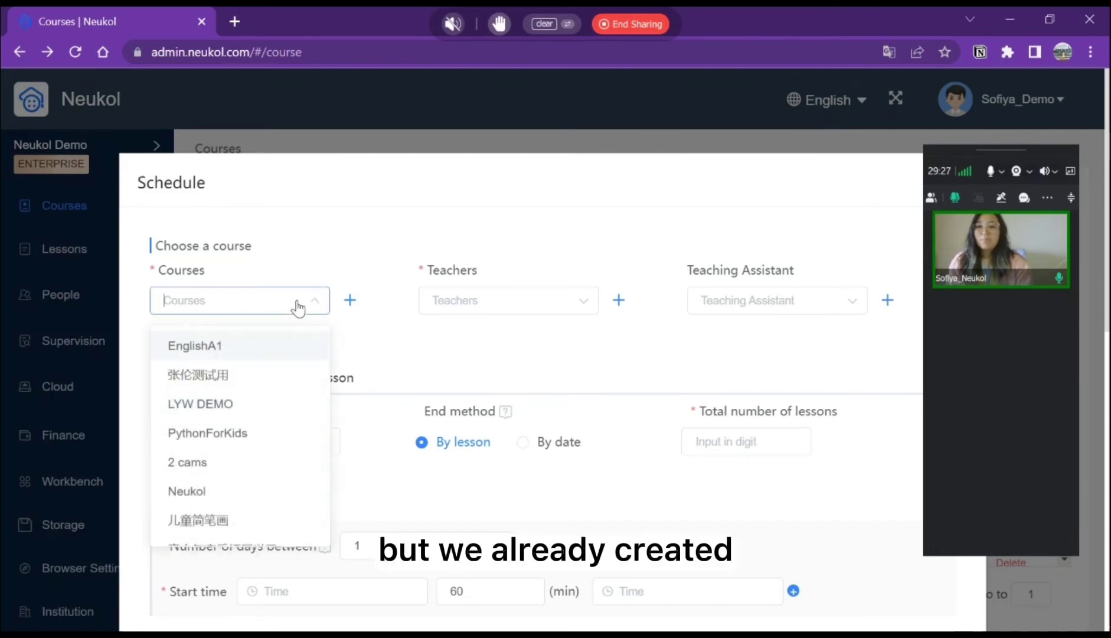
pyautogui.click(253, 349)
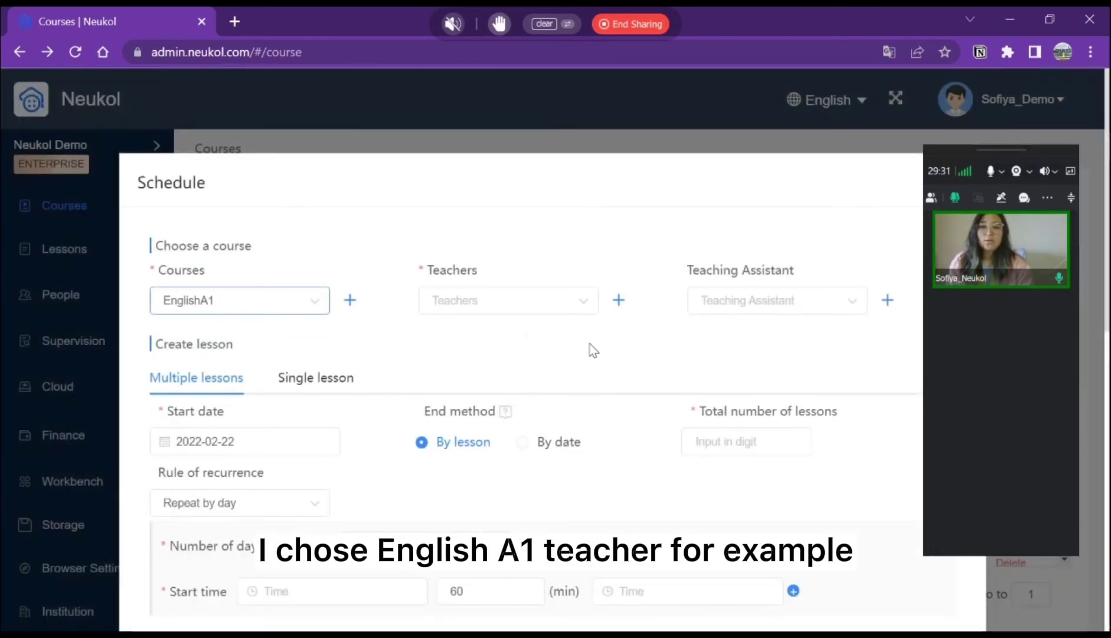
# - Assign a teacher and a different person as teaching assistant to the EnglishA1 schedule
pyautogui.click(485, 306)
pyautogui.scroll(-5, 496, 396)
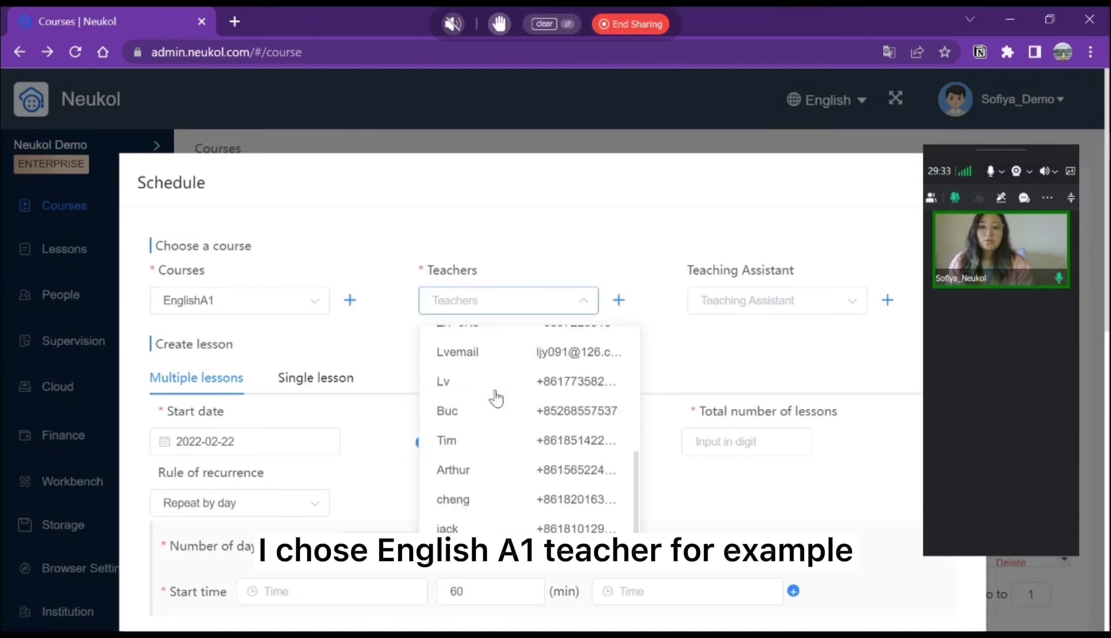
pyautogui.click(475, 447)
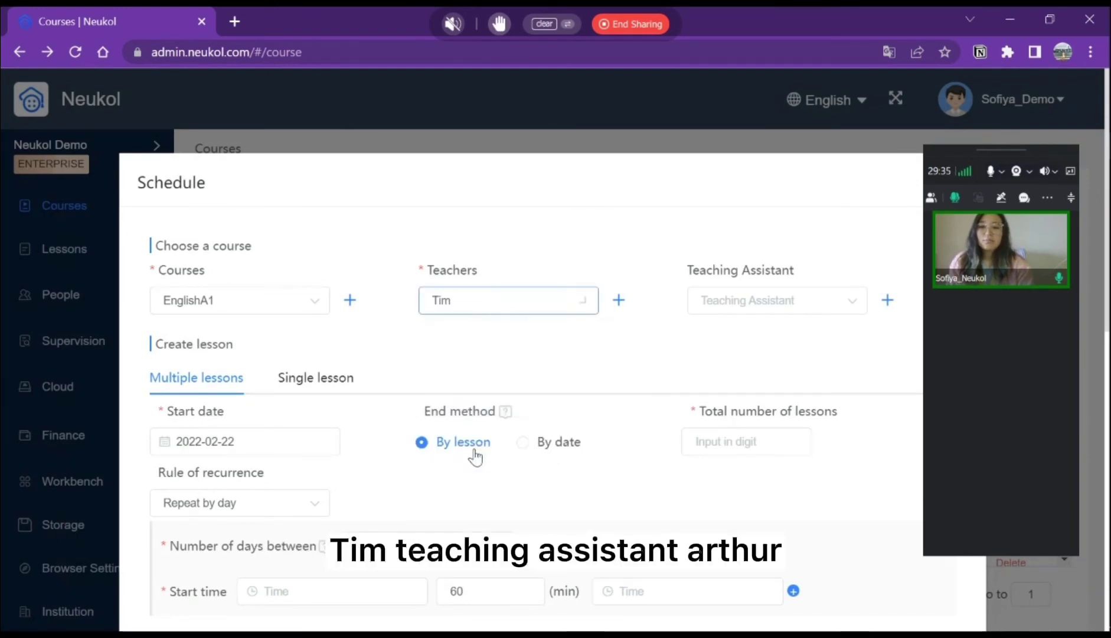
pyautogui.click(767, 303)
pyautogui.scroll(-5, 739, 467)
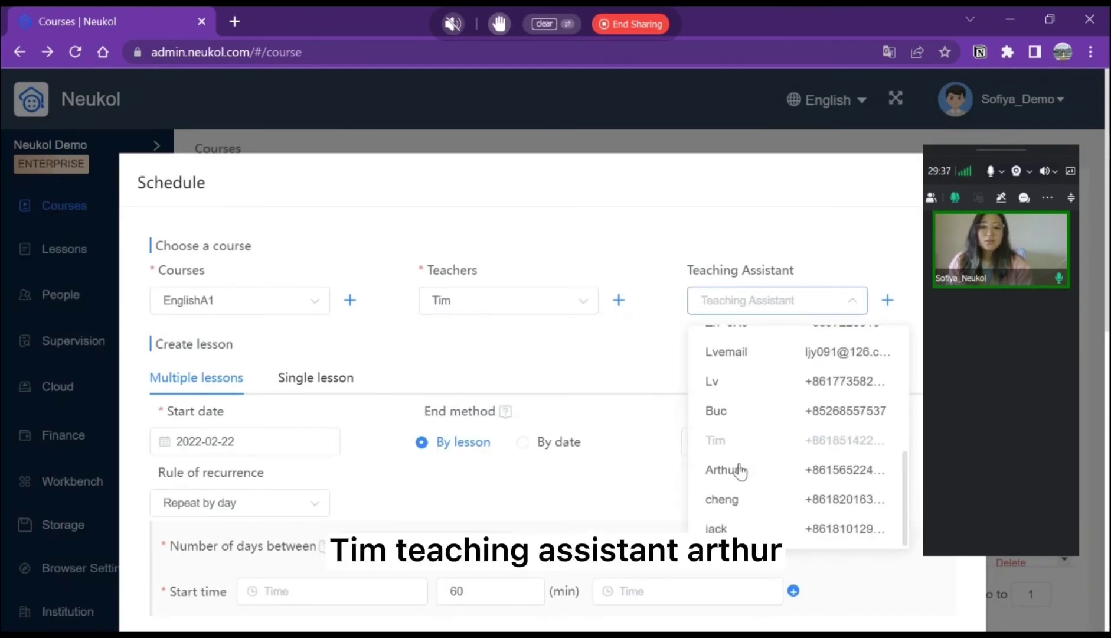
pyautogui.click(724, 470)
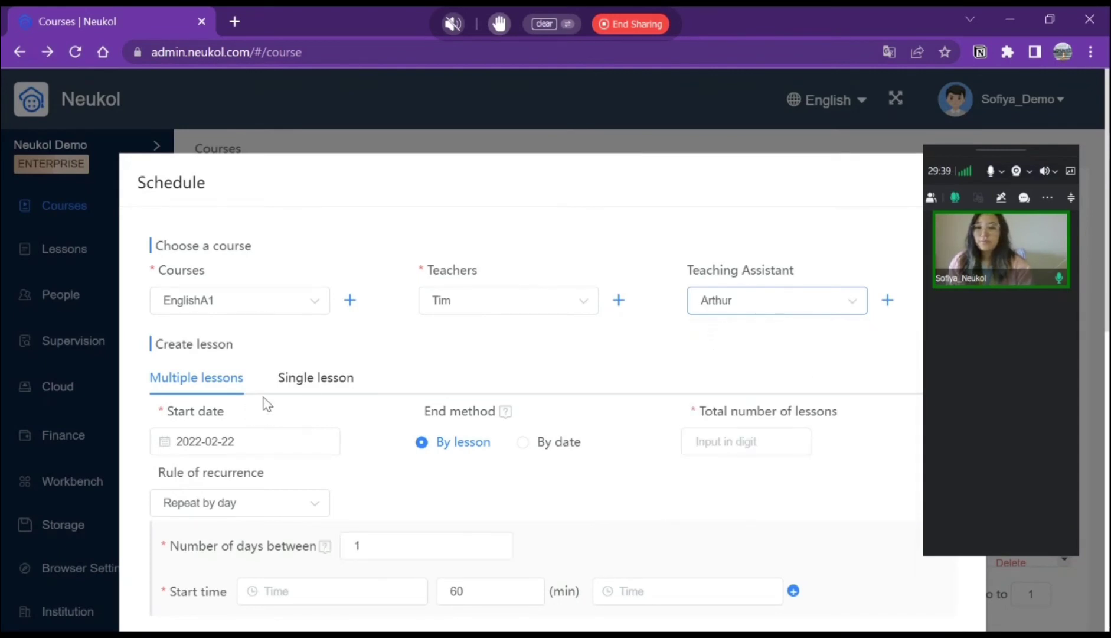
pyautogui.scroll(-2, 308, 399)
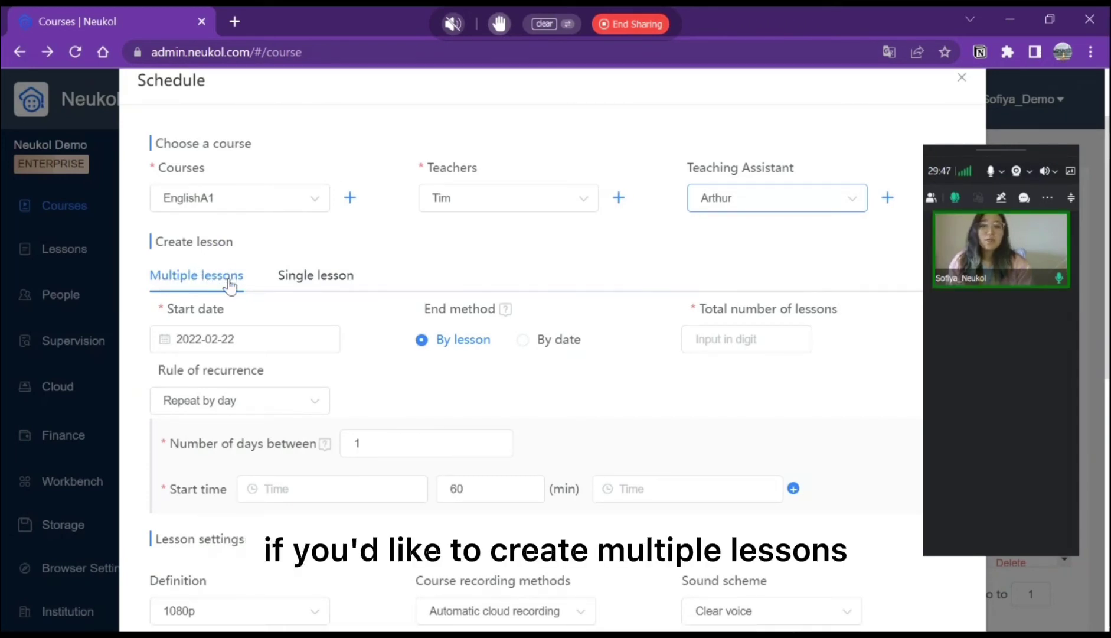
pyautogui.click(300, 412)
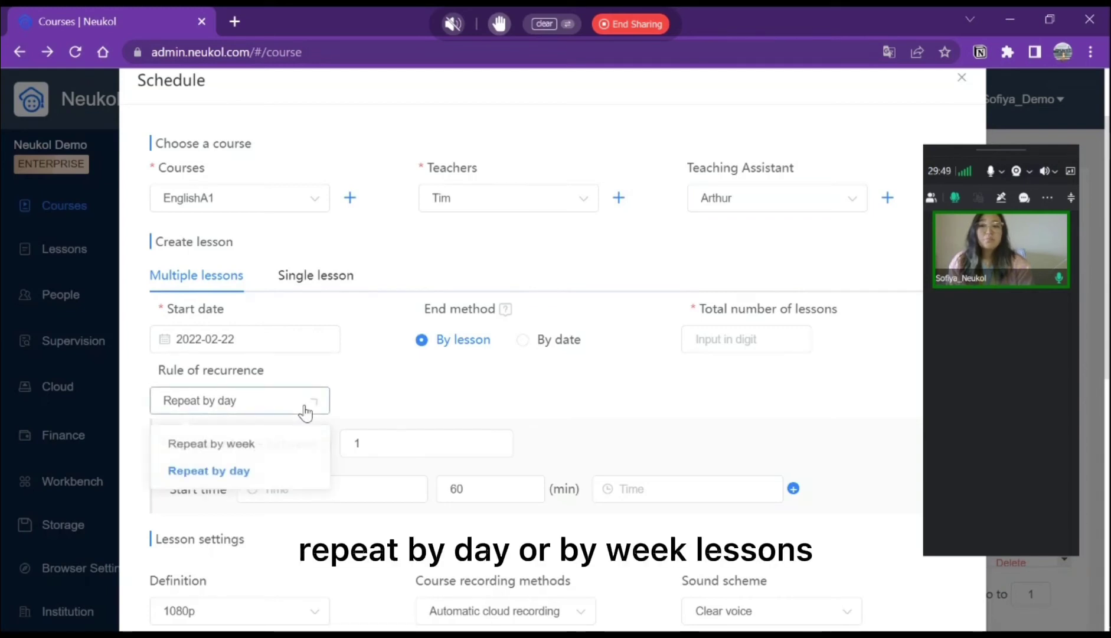
pyautogui.click(380, 378)
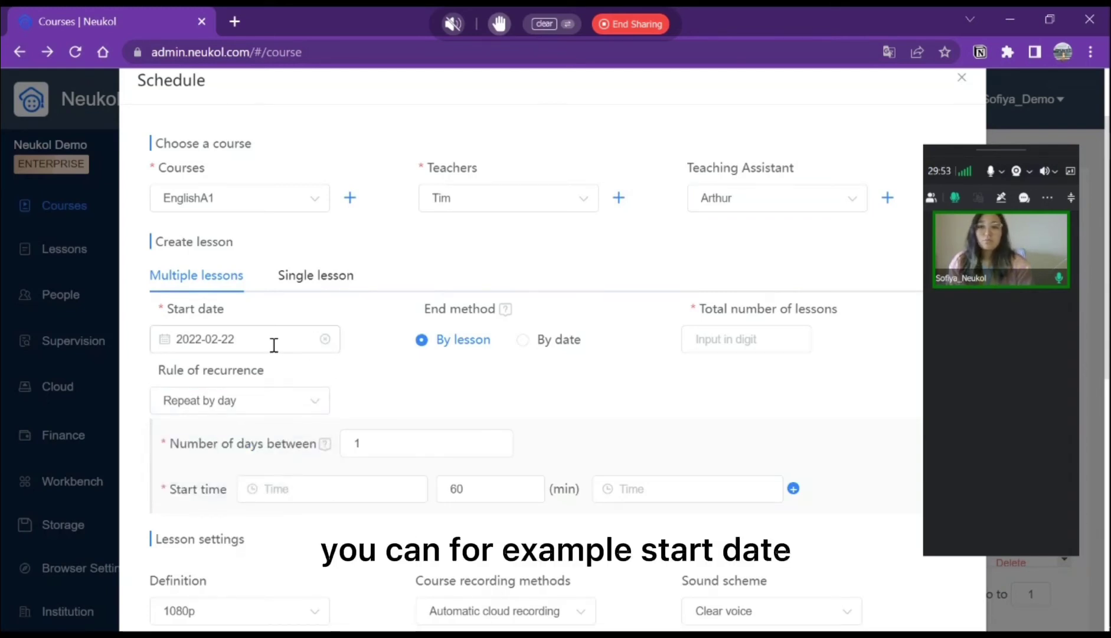
# - Switch the EnglishA1 schedule to a single lesson and set its start time to 18:00, keeping the 60-minute duration
pyautogui.scroll(-1, 274, 345)
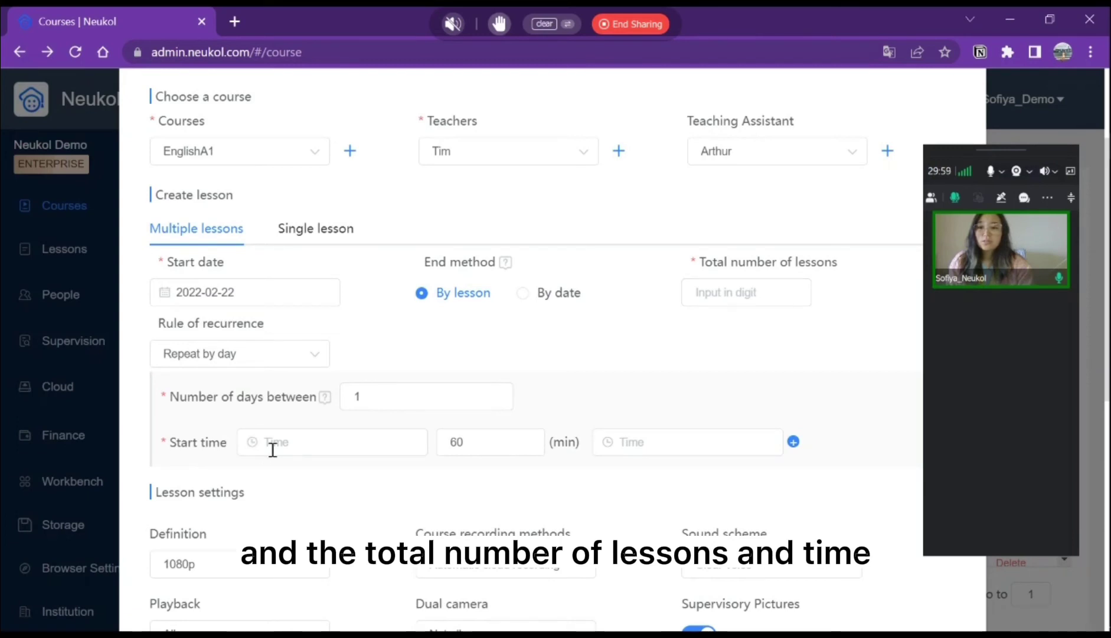
pyautogui.click(316, 244)
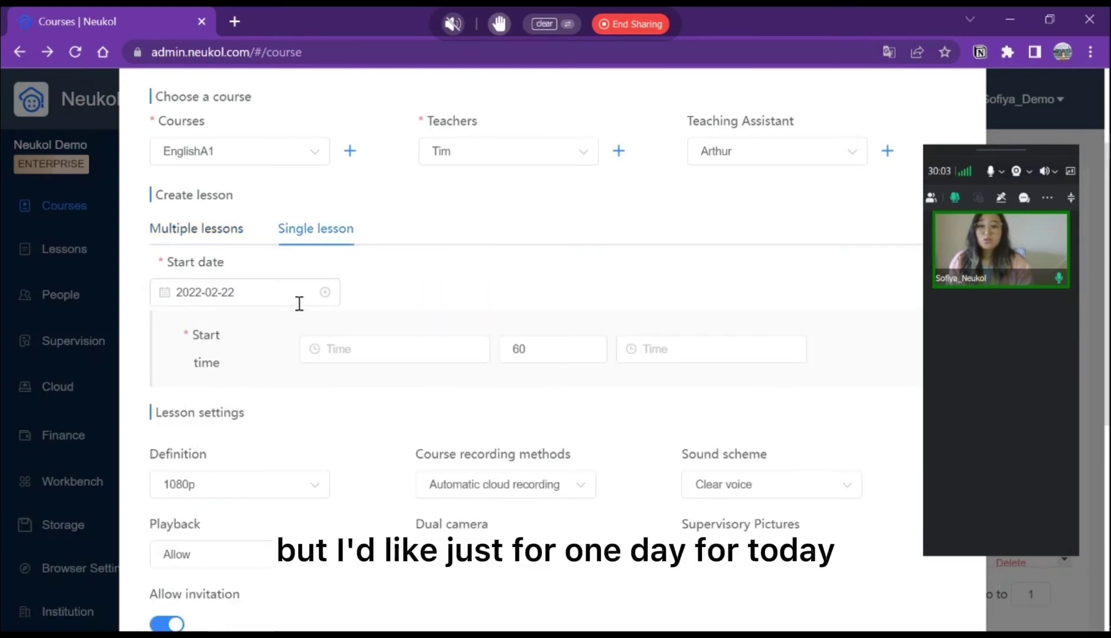
pyautogui.click(380, 360)
pyautogui.scroll(-2, 384, 462)
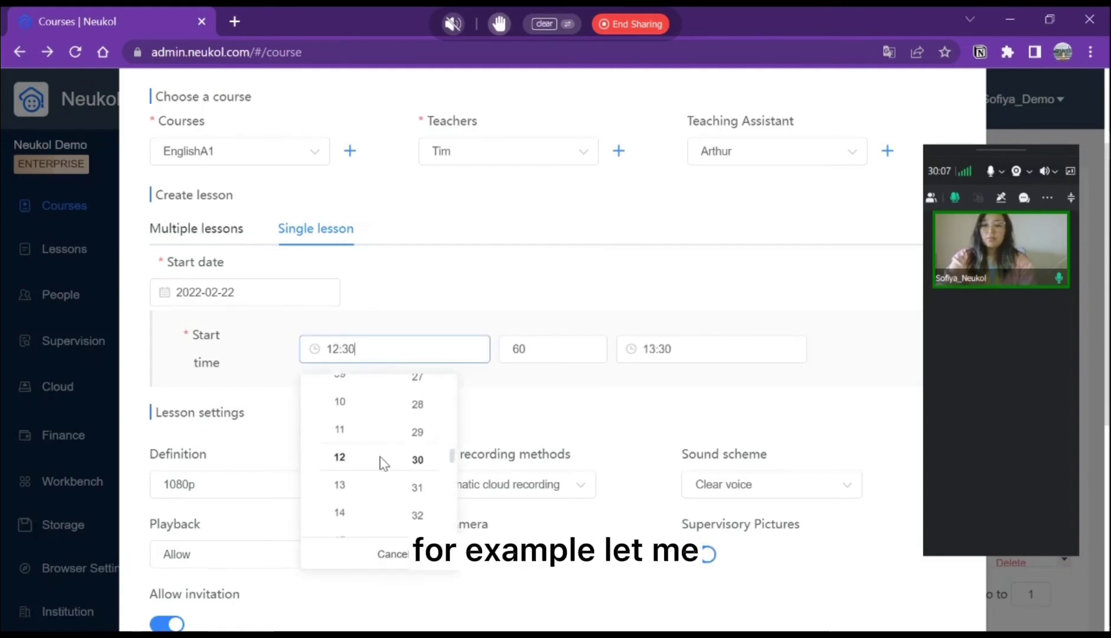
pyautogui.scroll(-3, 351, 480)
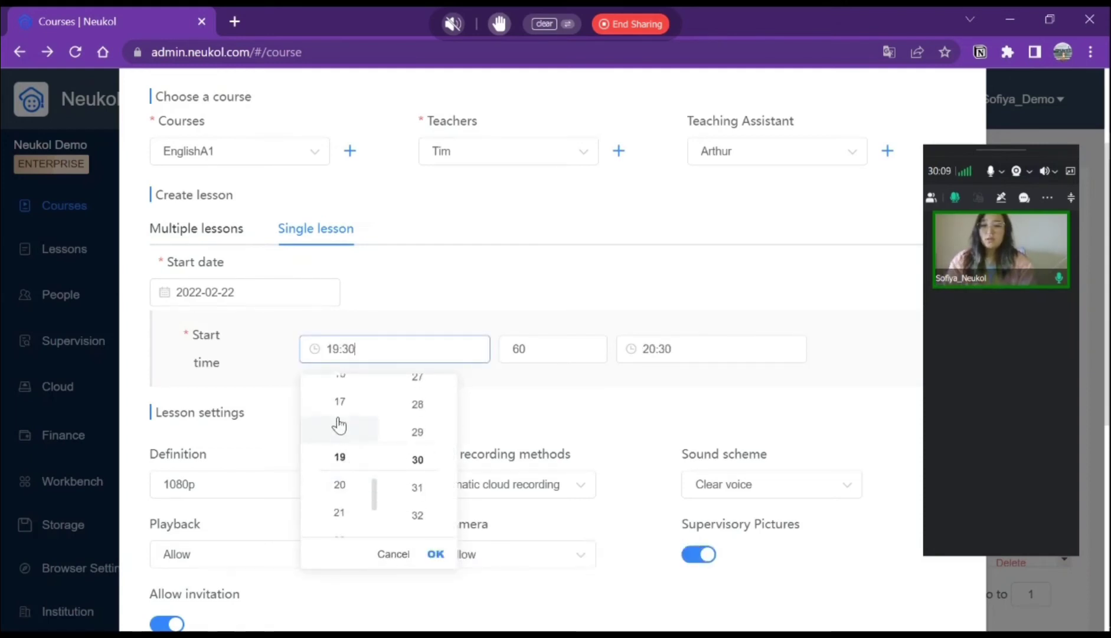
pyautogui.scroll(8, 405, 420)
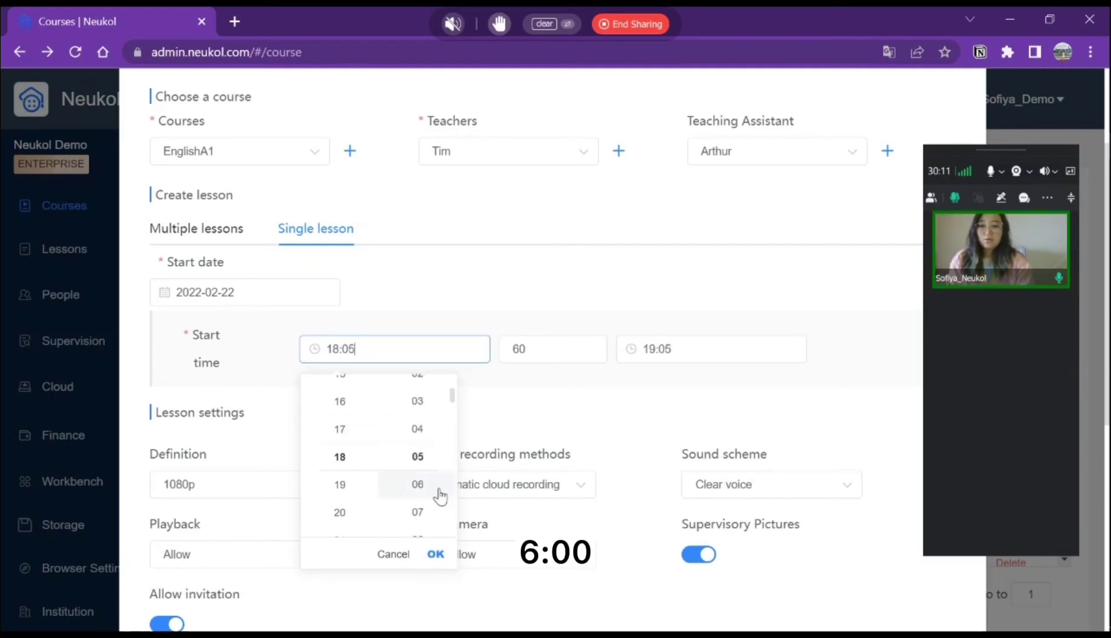
pyautogui.scroll(5, 423, 427)
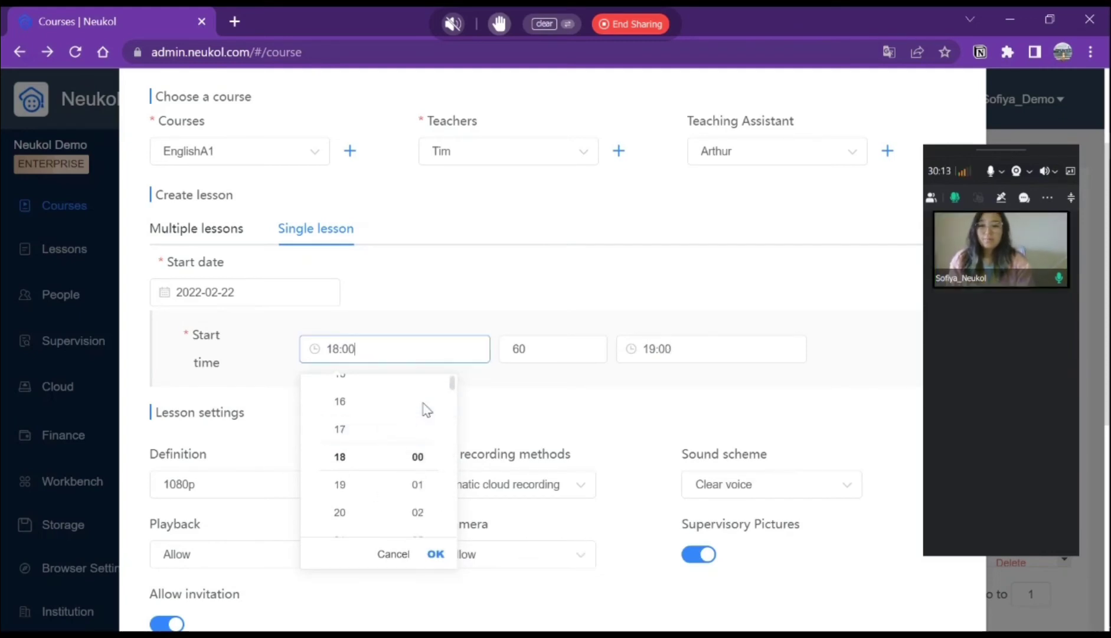
pyautogui.click(558, 345)
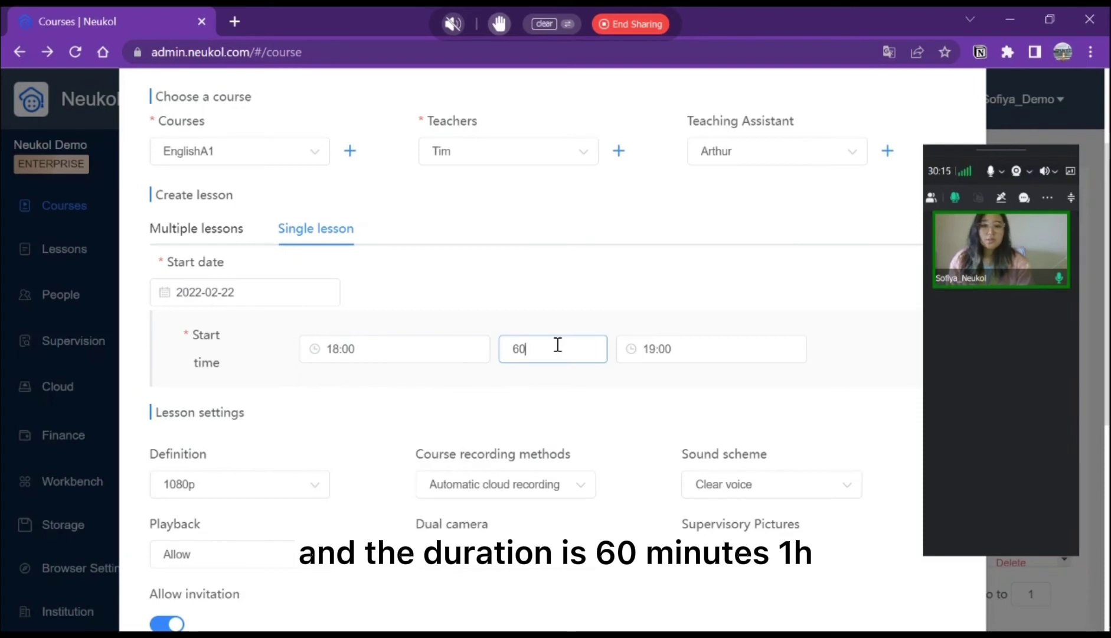
pyautogui.click(700, 345)
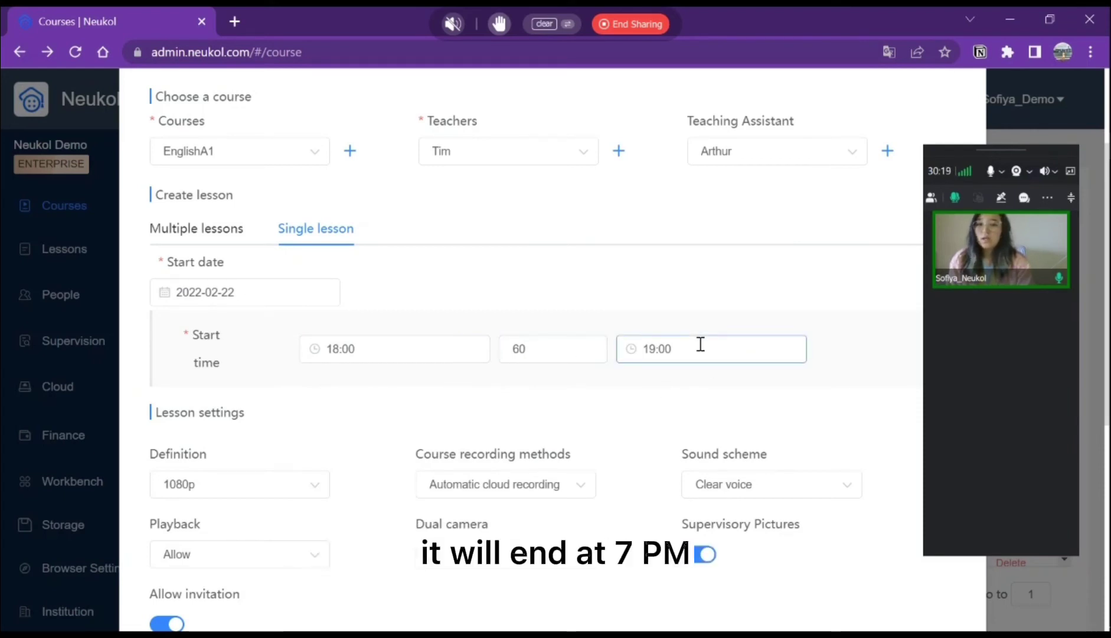
# - Review the lesson settings and invitation option, and look at the screenshot of the class ID invite dialog
pyautogui.scroll(-2, 580, 401)
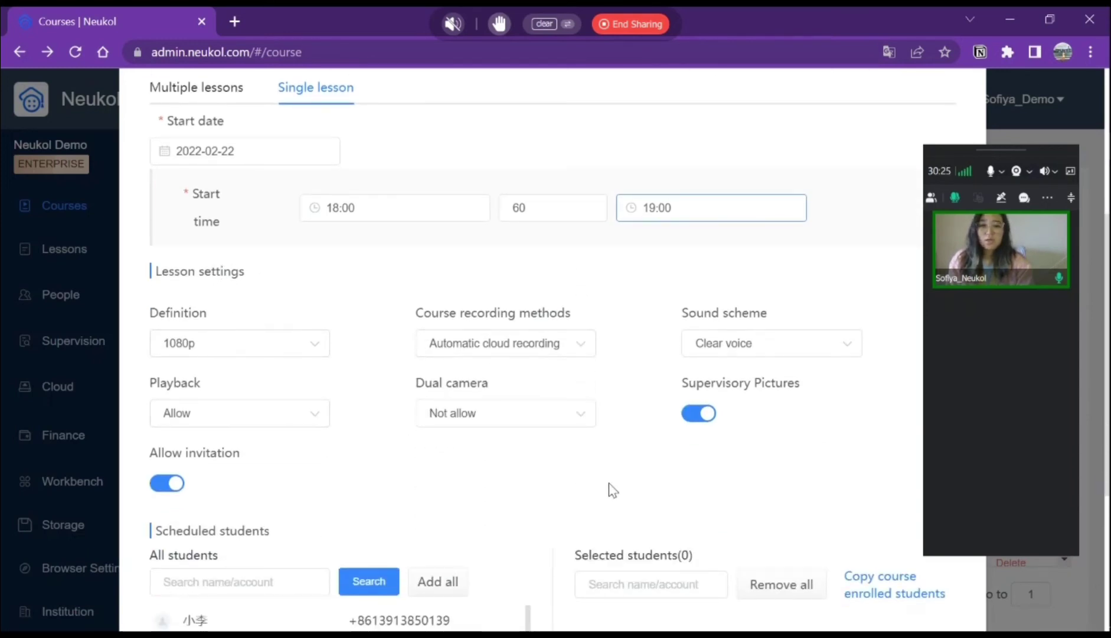
pyautogui.scroll(-2, 618, 436)
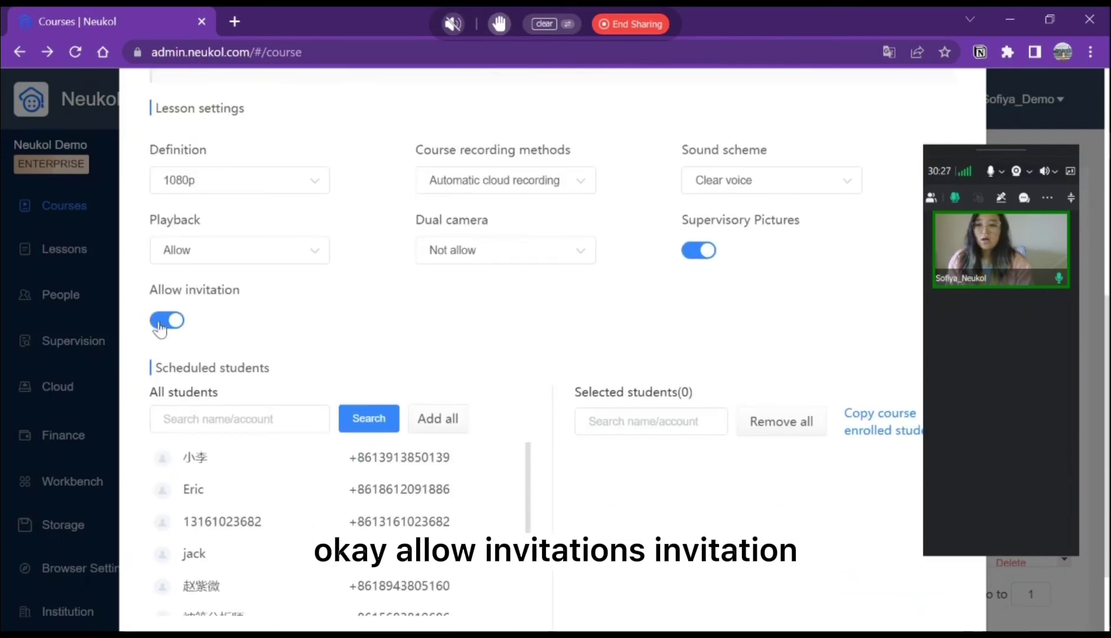
pyautogui.scroll(1, 183, 336)
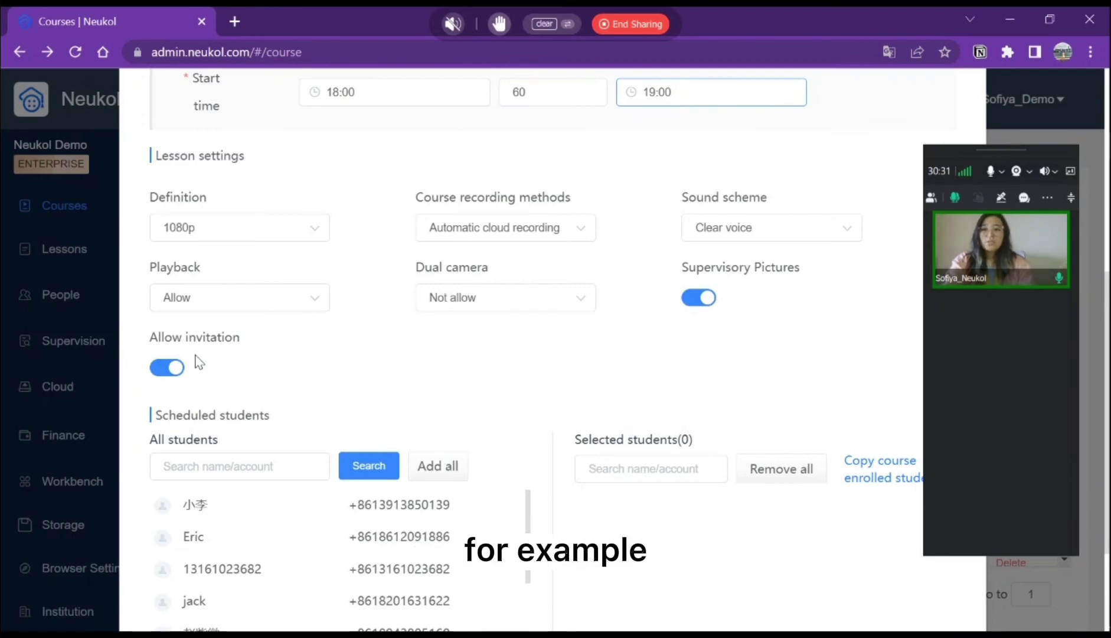
pyautogui.hotkey('alt', 'Tab')
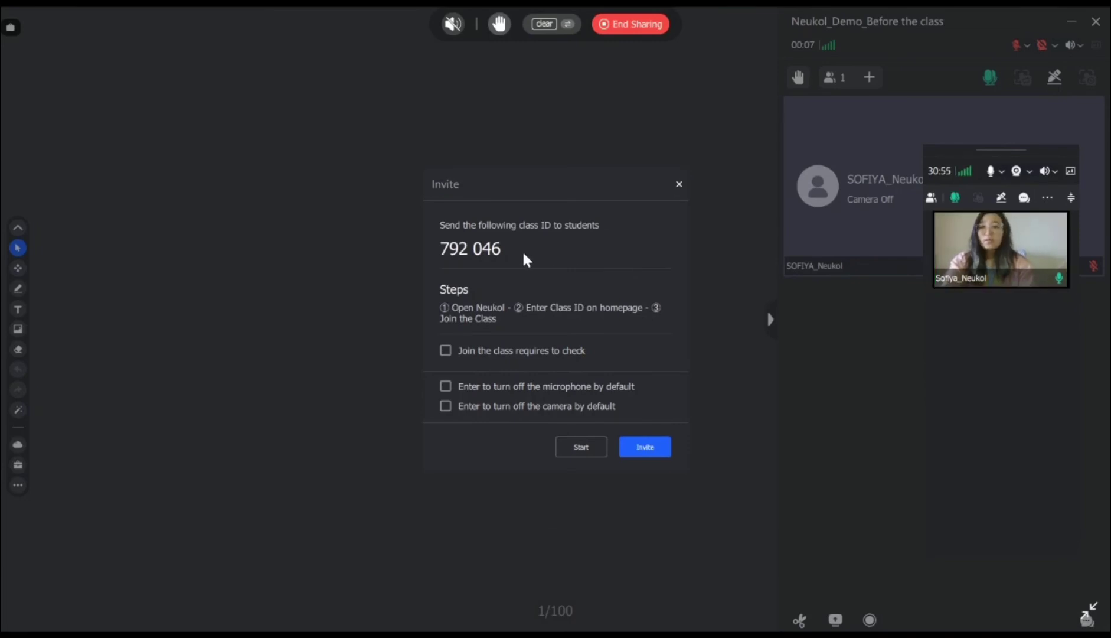
pyautogui.hotkey('alt', 'Tab')
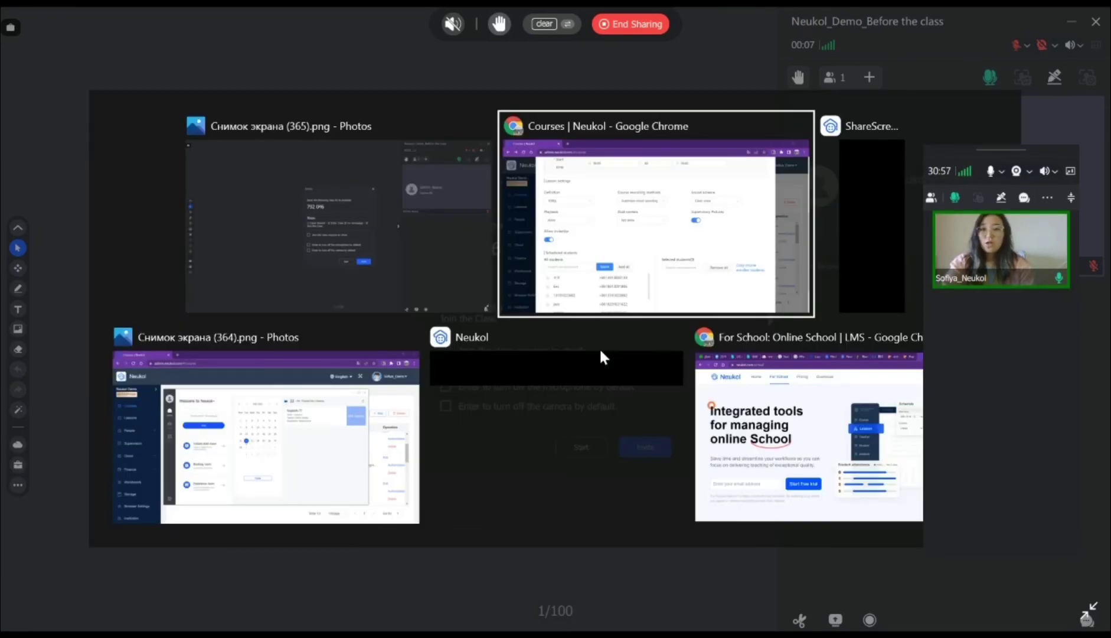
# - Add three students from the full list to the lesson and remove the second one added from the selection
pyautogui.scroll(-2, 419, 353)
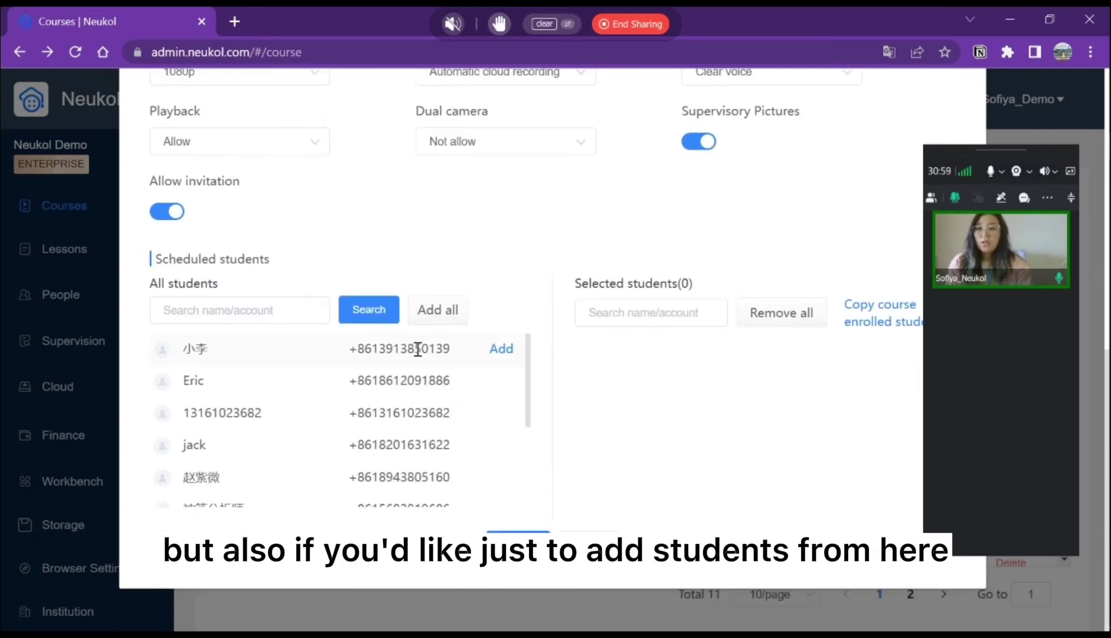
pyautogui.click(500, 382)
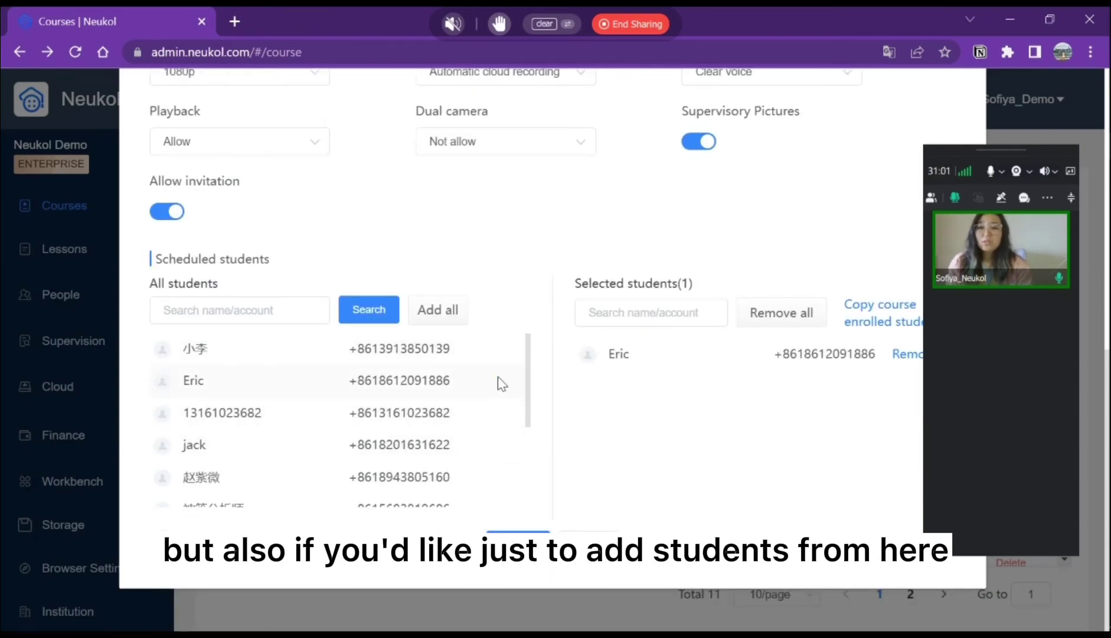
pyautogui.scroll(-3, 412, 422)
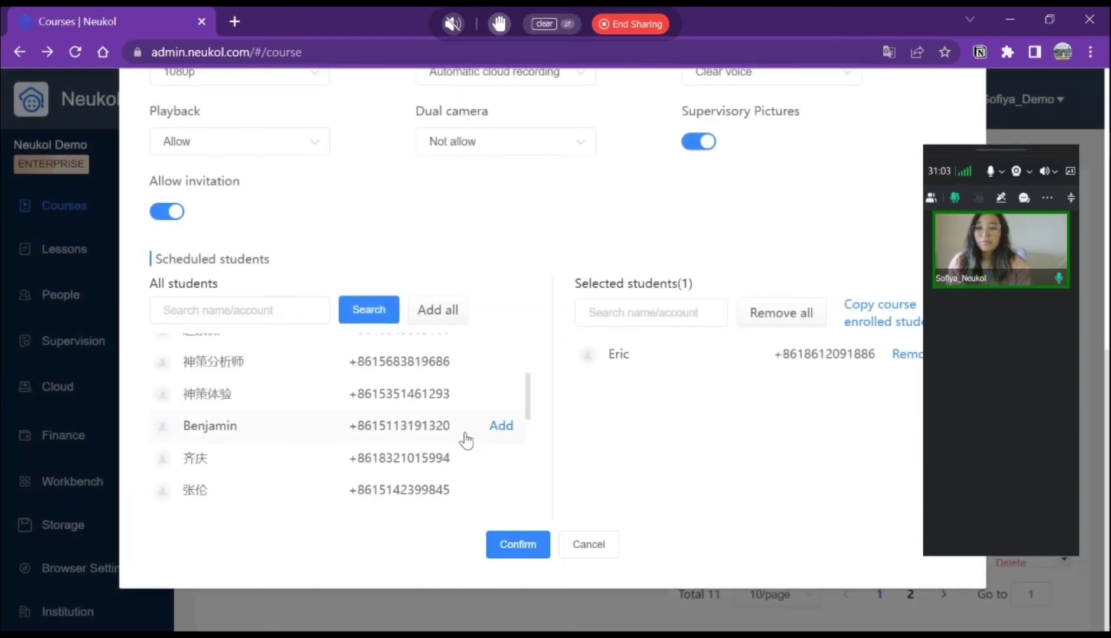
pyautogui.click(498, 426)
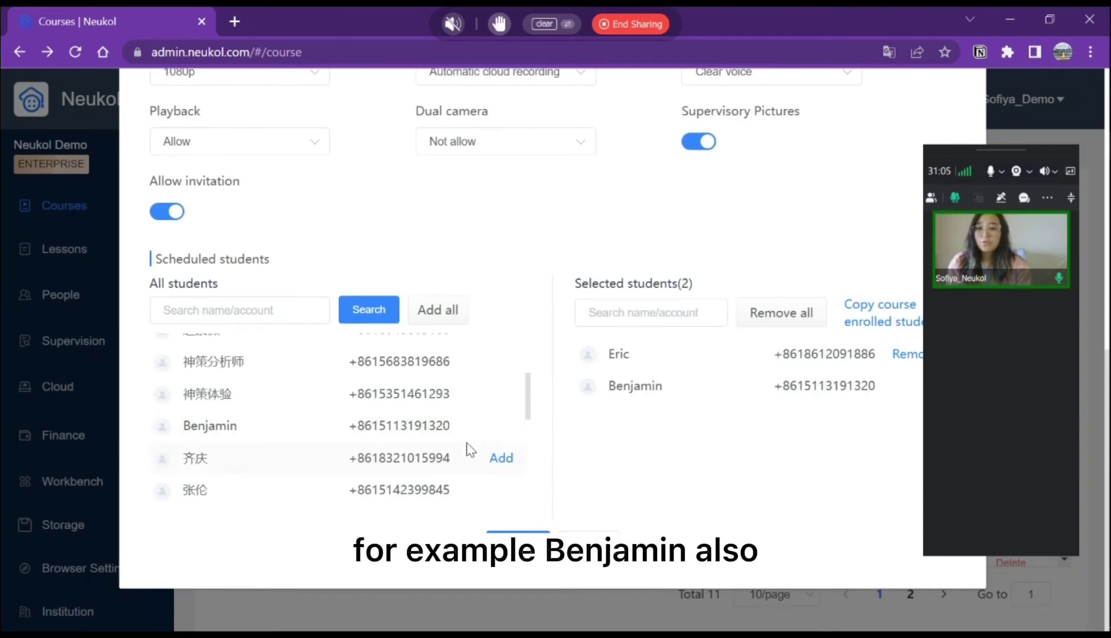
pyautogui.scroll(3, 470, 450)
pyautogui.scroll(1, 496, 399)
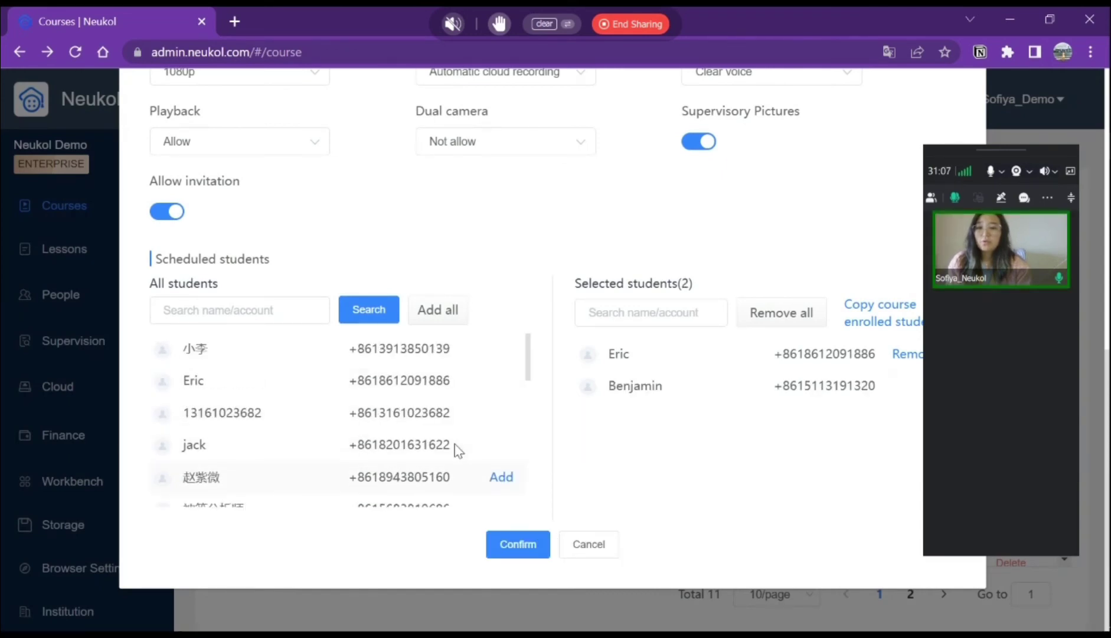
pyautogui.scroll(-10, 458, 449)
pyautogui.click(501, 457)
pyautogui.click(907, 388)
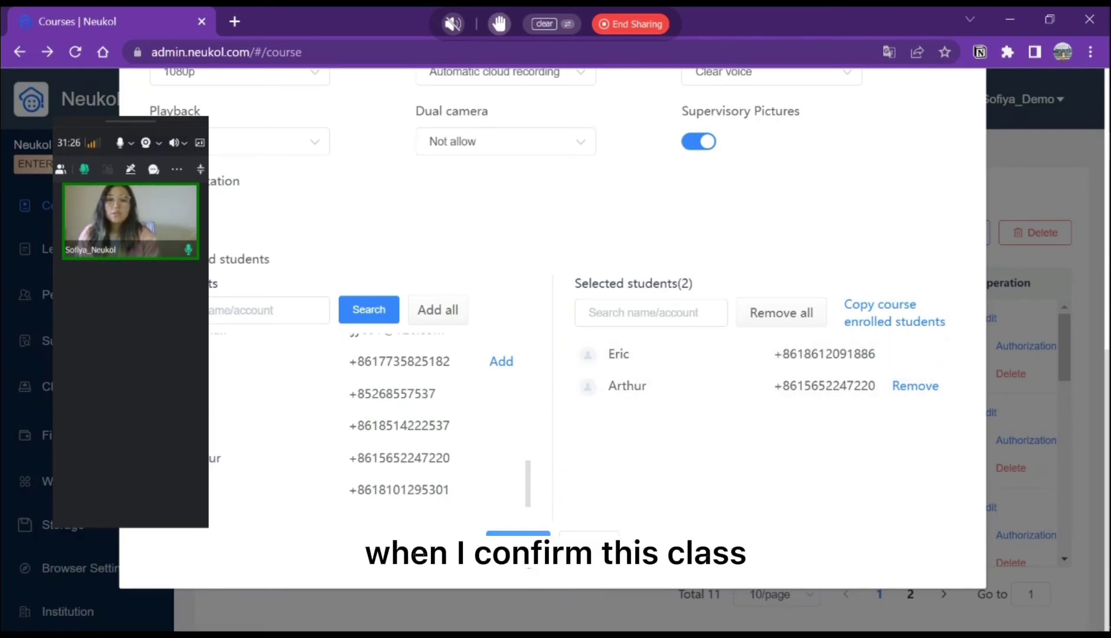
# - Confirm the single EnglishA1 lesson schedule with the two selected students
pyautogui.hotkey('alt', 'Tab')
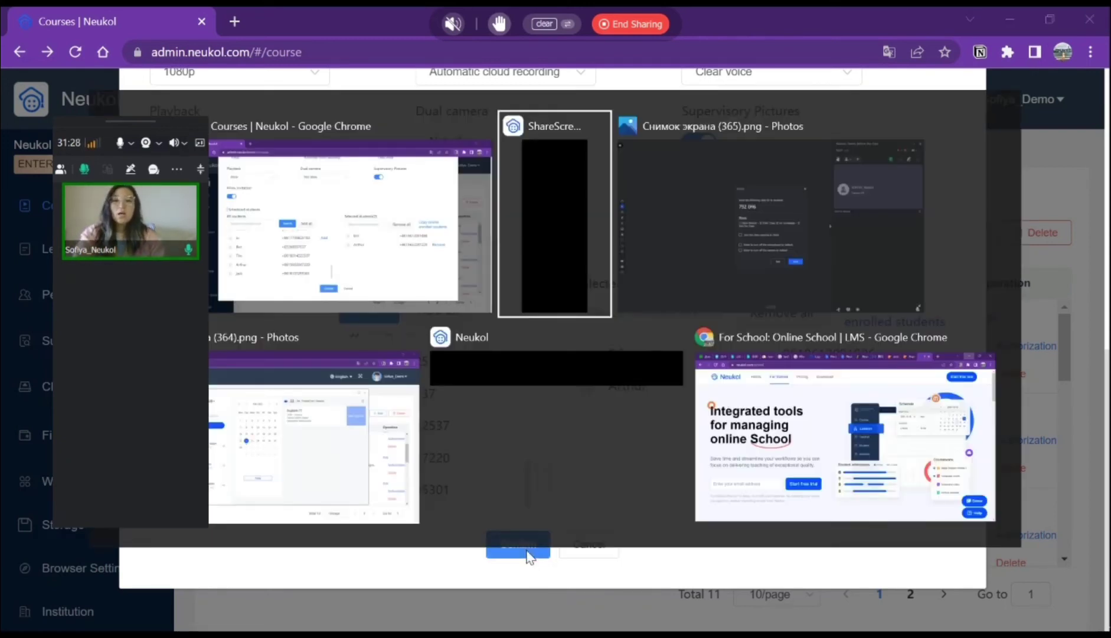
pyautogui.hotkey('alt', 'Tab')
pyautogui.press('Escape')
pyautogui.click(518, 544)
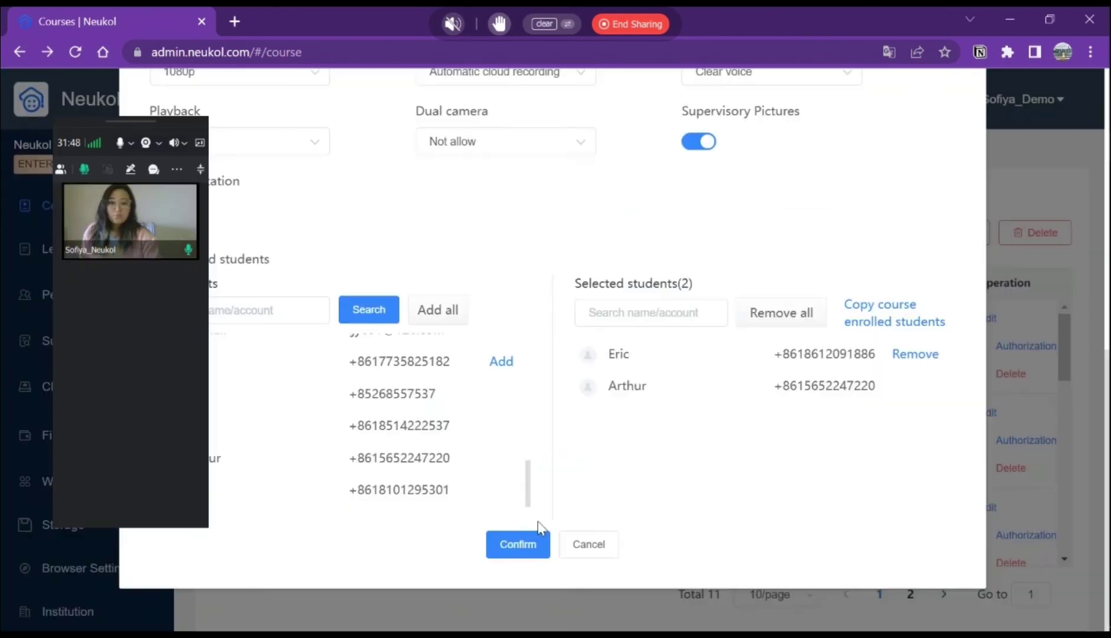
pyautogui.click(509, 541)
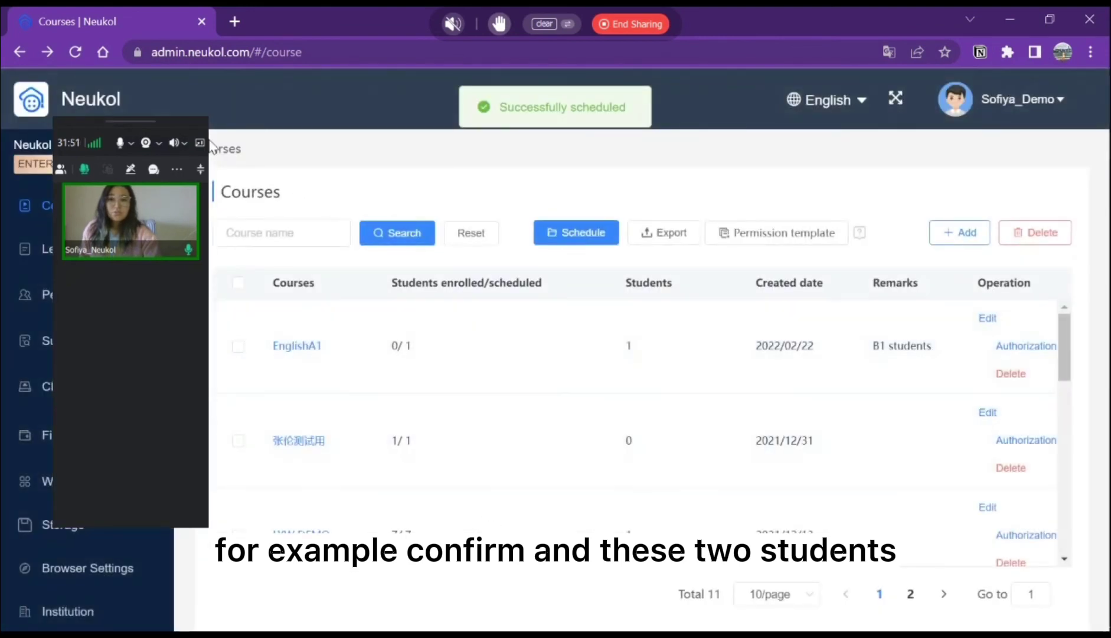
# - Move the floating meeting window off the navigation and open the Teachers page in the People section
pyautogui.moveTo(131, 121); pyautogui.dragTo(964, 161)
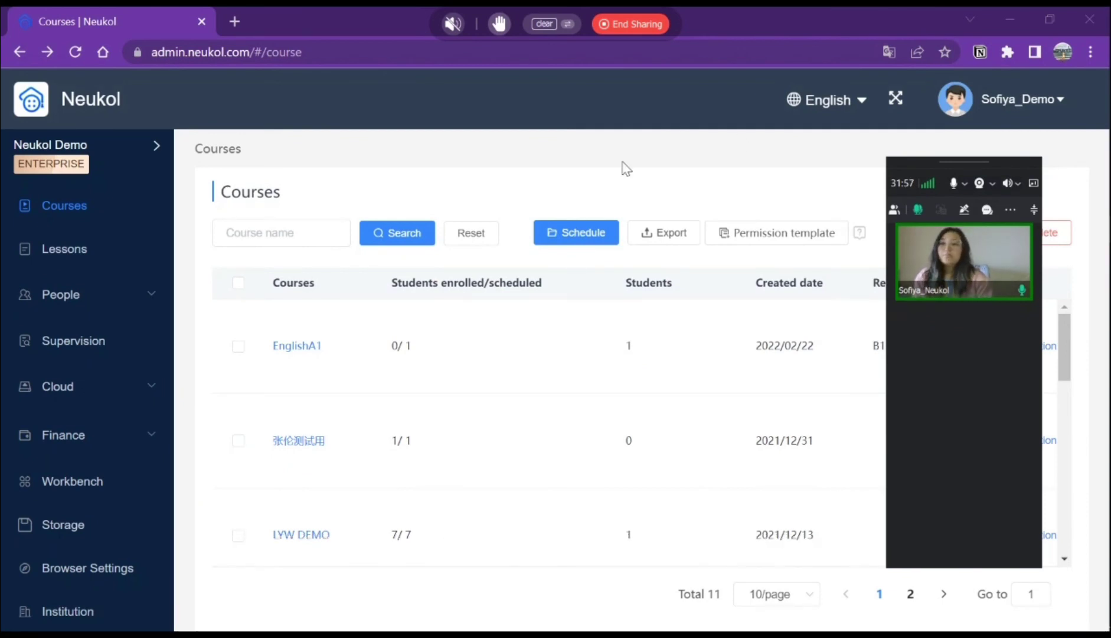
pyautogui.click(105, 304)
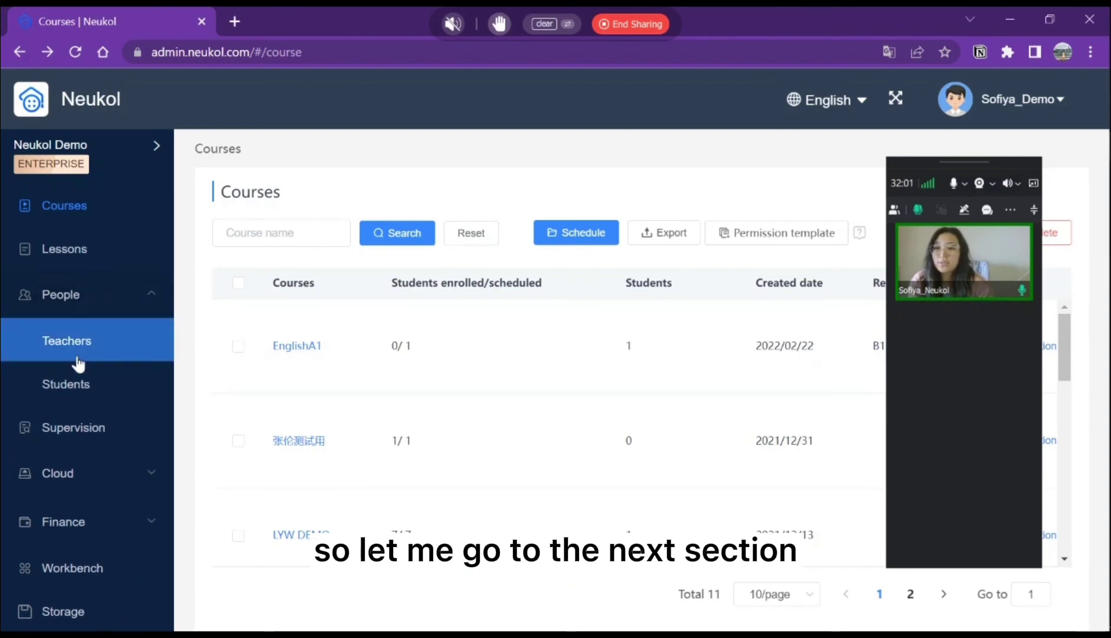
pyautogui.click(79, 361)
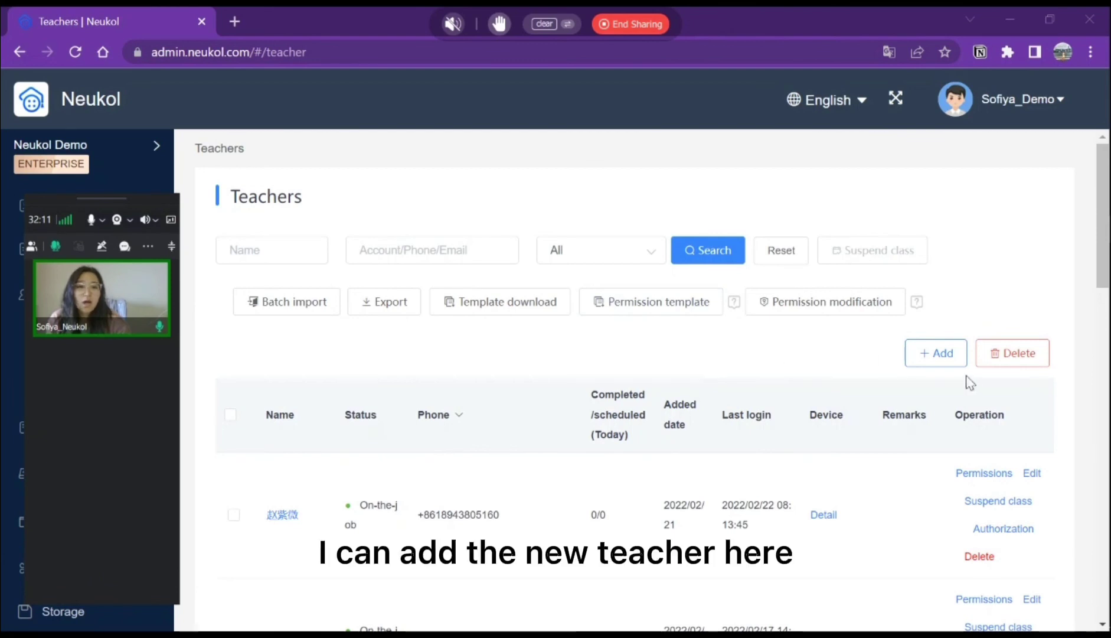
# - Try out the permission settings for a new teacher by enabling Create class, Playback and Supervision, and cancel the form
pyautogui.click(949, 364)
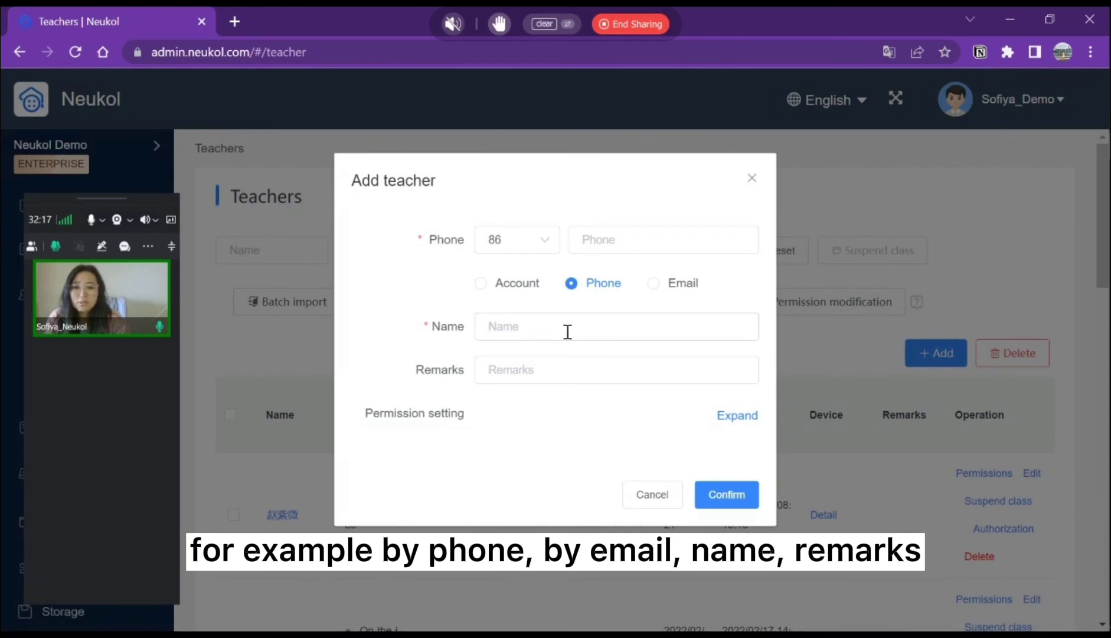
pyautogui.click(747, 418)
pyautogui.scroll(-2, 533, 456)
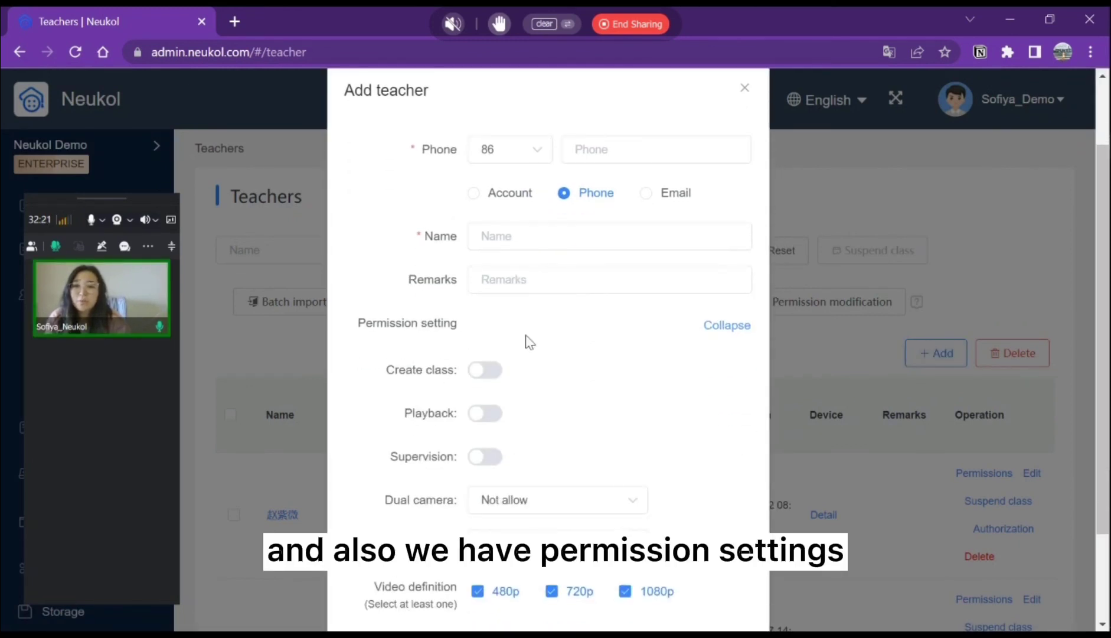
pyautogui.scroll(-2, 504, 456)
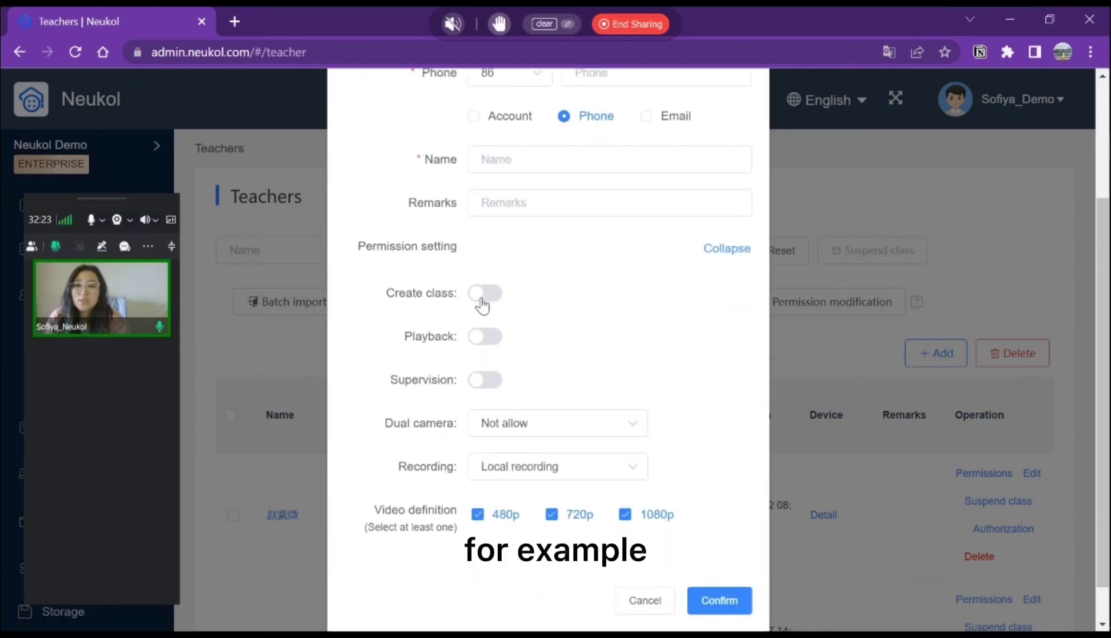
pyautogui.click(483, 295)
pyautogui.click(479, 337)
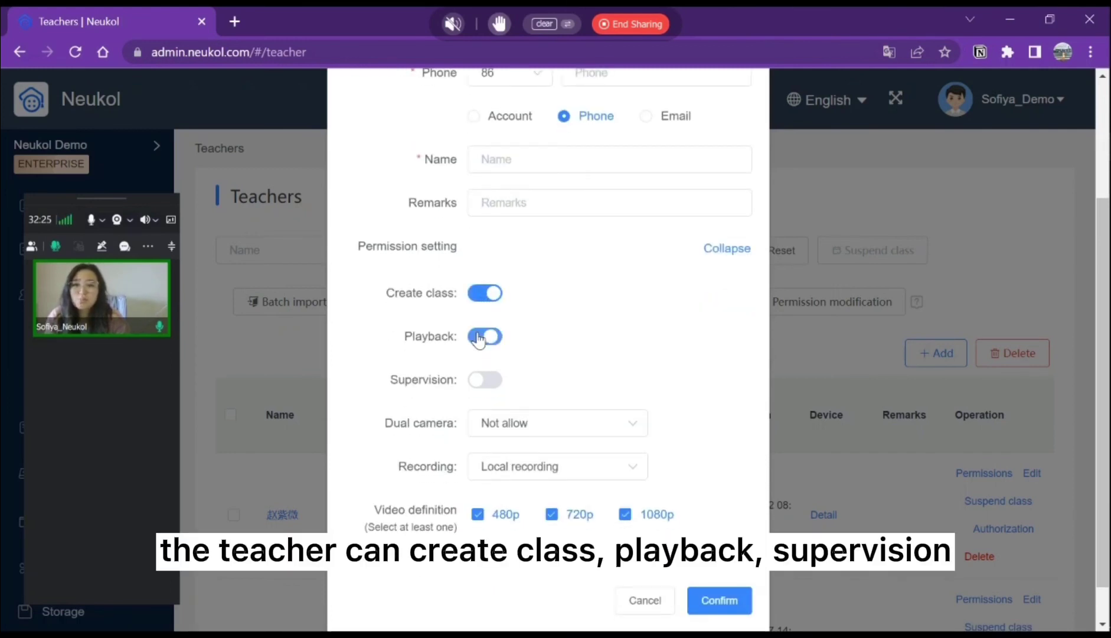
pyautogui.click(482, 380)
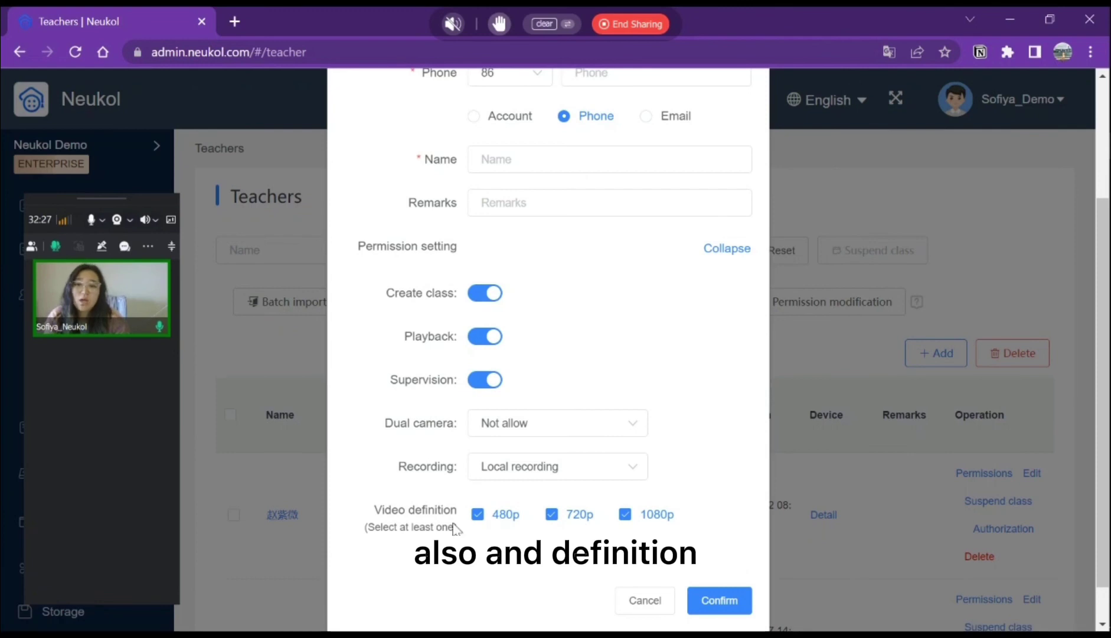
pyautogui.click(644, 600)
pyautogui.scroll(-6, 605, 588)
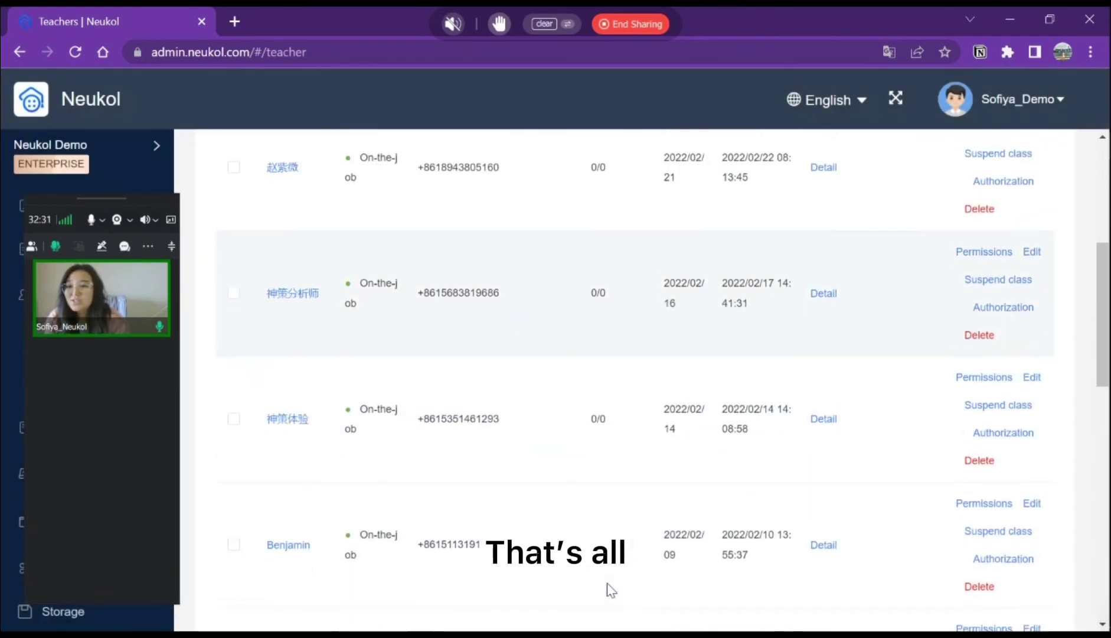
pyautogui.scroll(6, 289, 413)
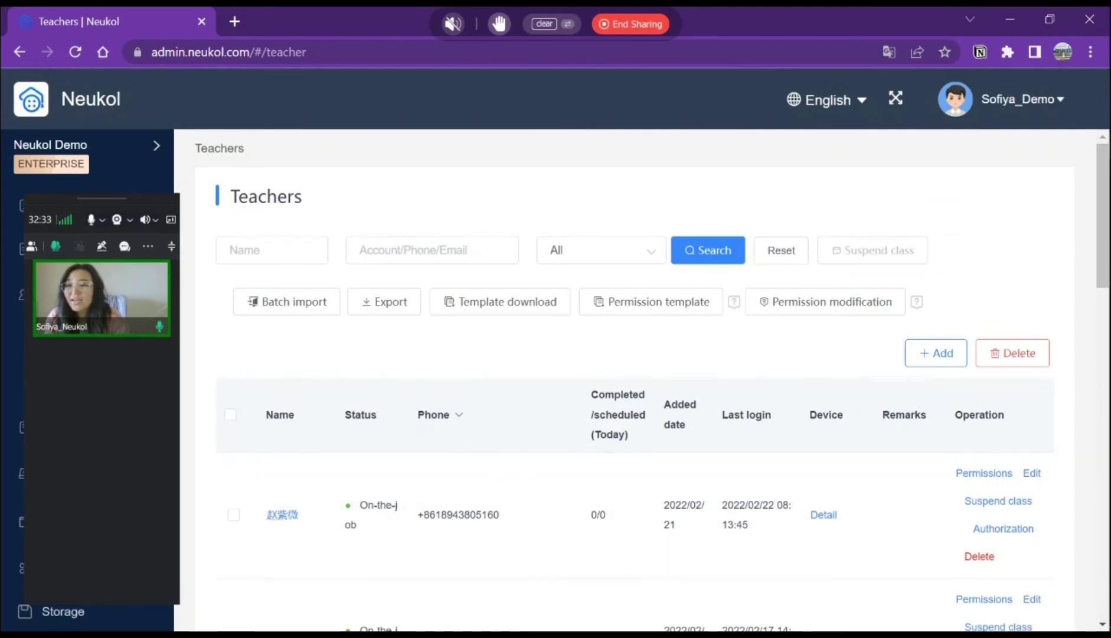
pyautogui.moveTo(116, 195); pyautogui.dragTo(316, 214)
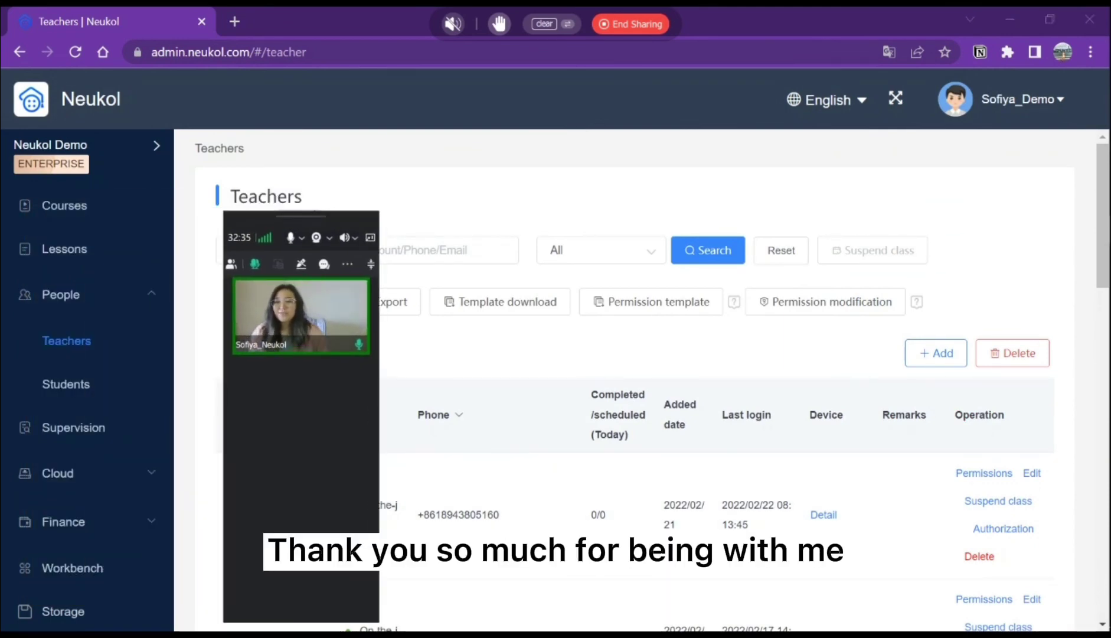